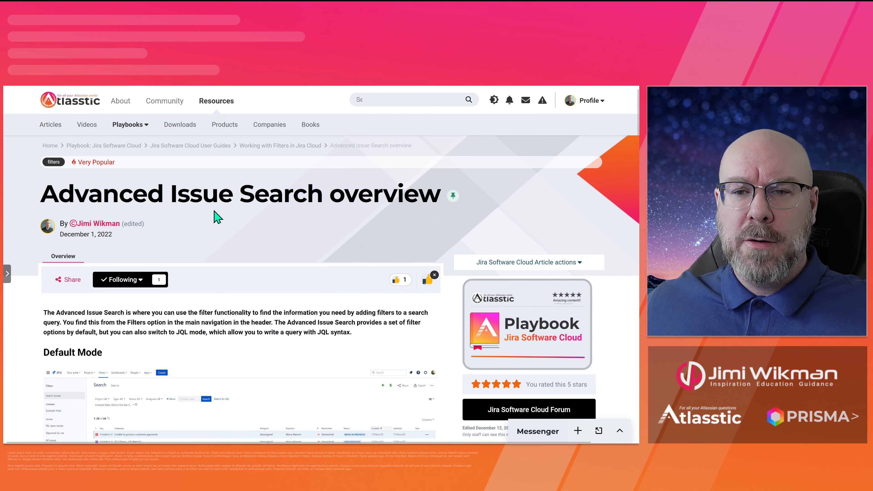
Step: Look through the Advanced Issue Search overview article, including the Advanced Search Filter options and Columns sections
scroll(218, 217, "down", 15)
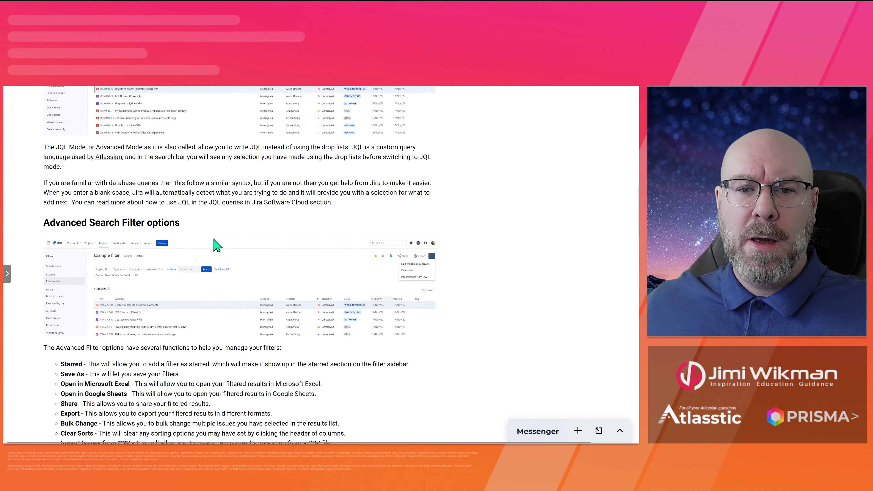
scroll(216, 245, "down", 15)
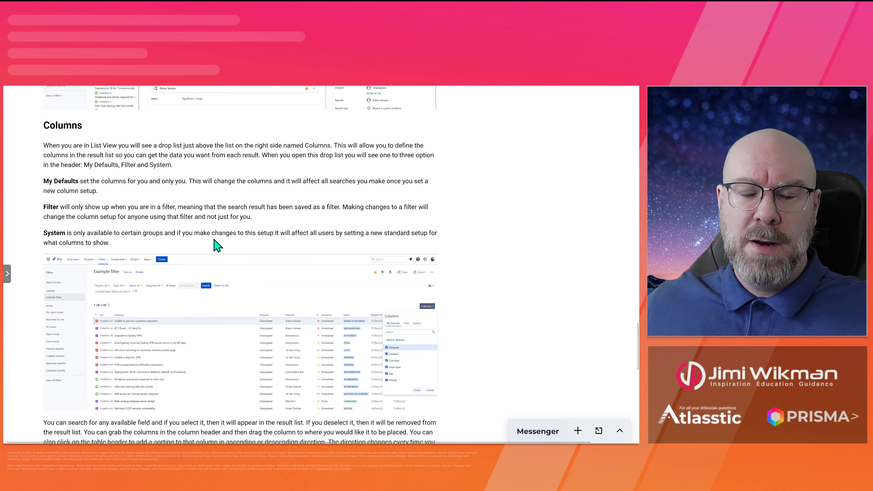
scroll(217, 245, "up", 20)
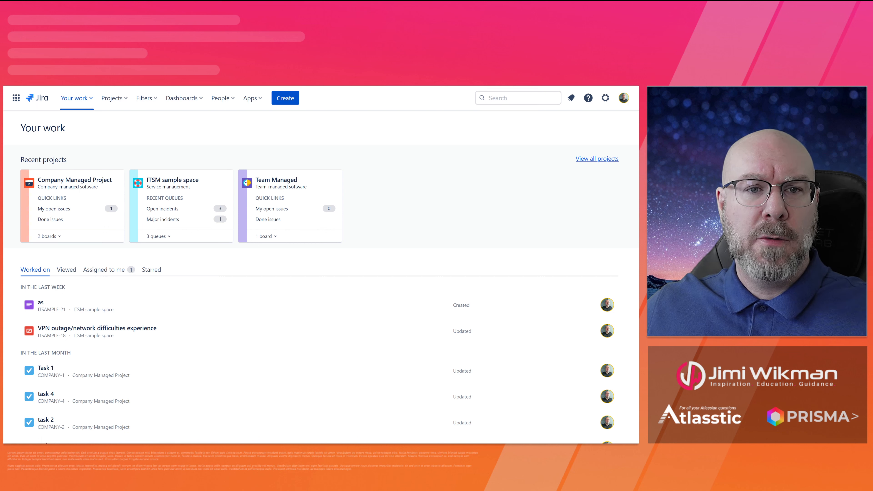
Step: In Jira, open the advanced issue search and view the list of all filters
left_click(149, 99)
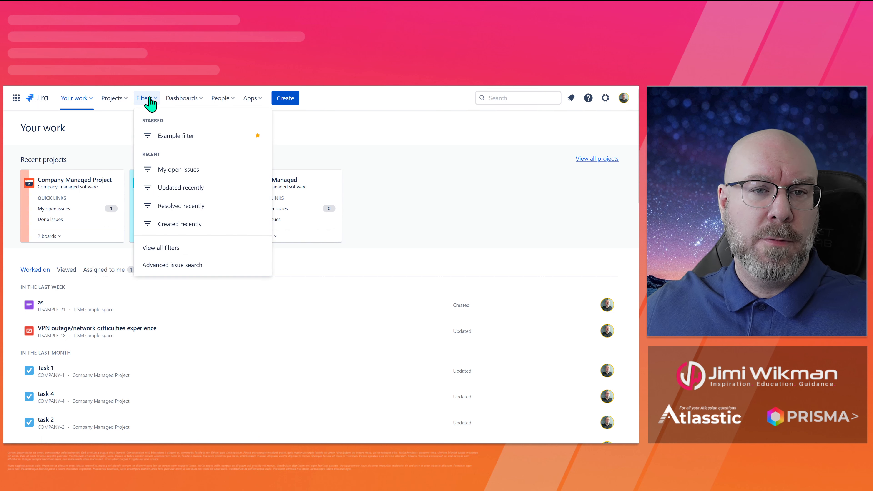
left_click(177, 272)
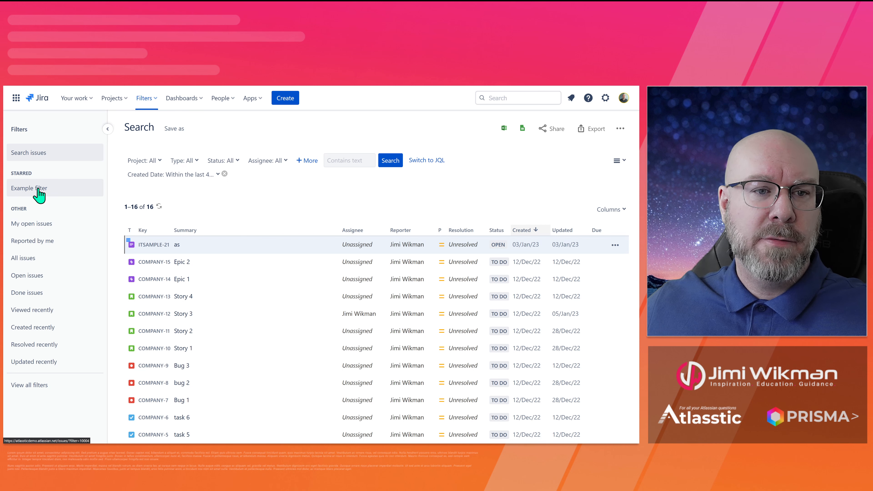
left_click(56, 157)
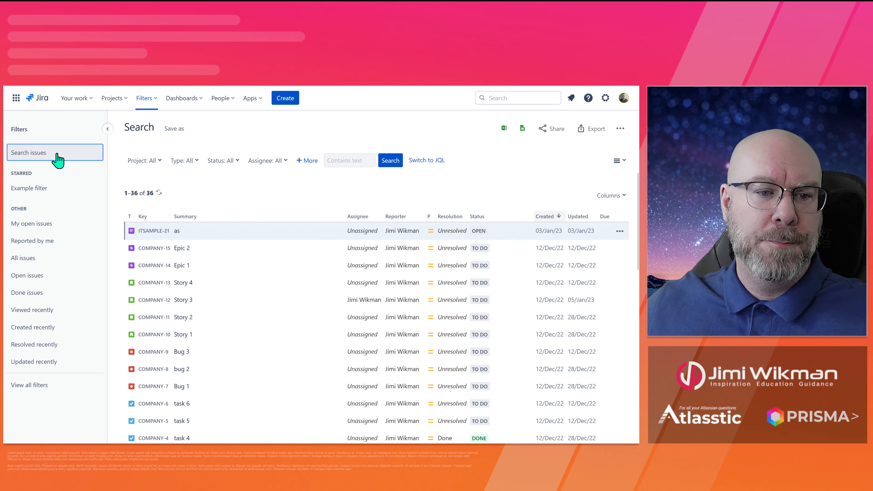
left_click(32, 386)
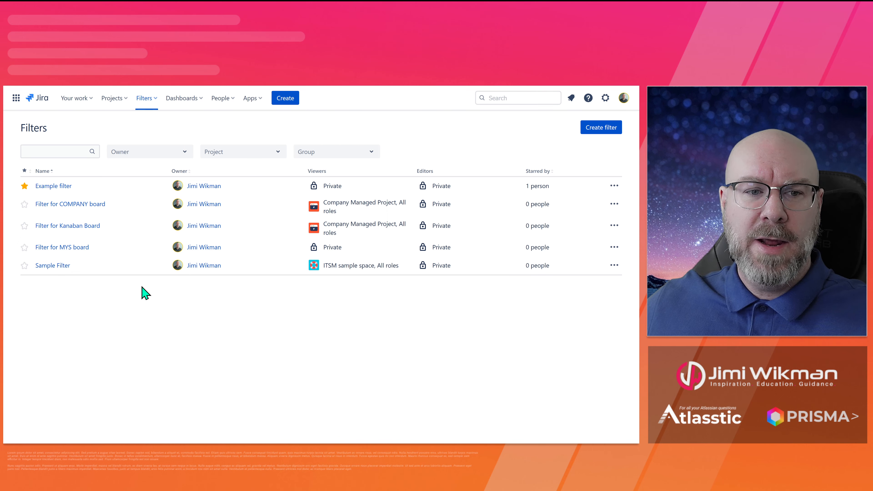
Step: Return from the filters list to the advanced issue search
left_click(151, 98)
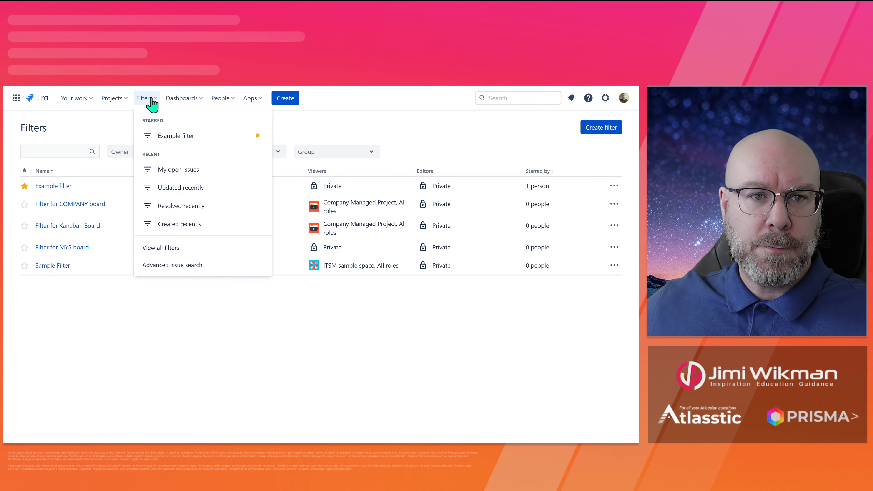
left_click(175, 266)
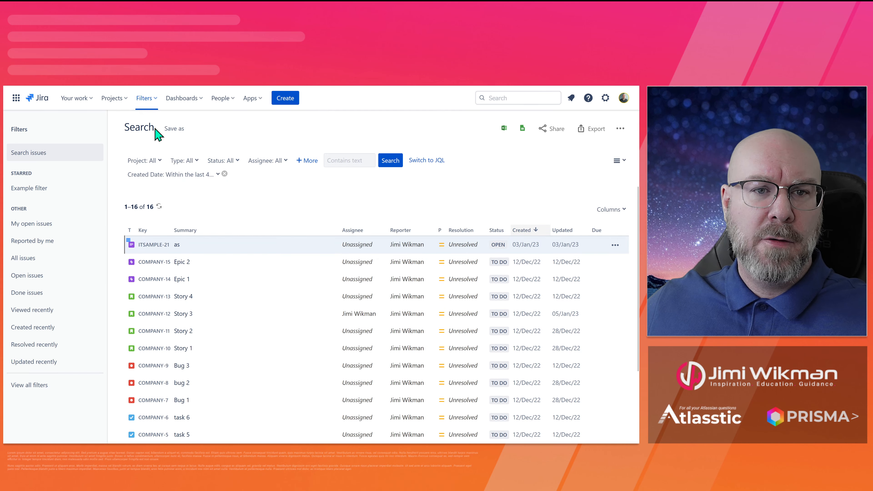
left_click_drag(154, 127, 125, 127)
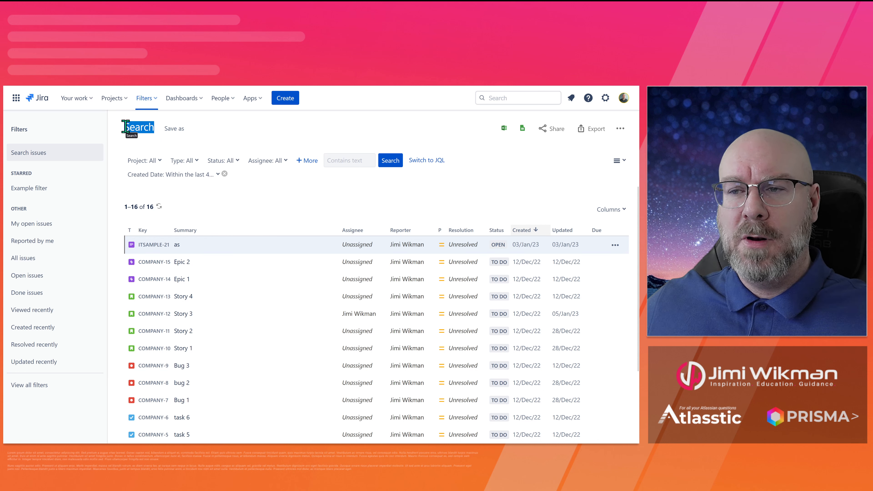
left_click(252, 126)
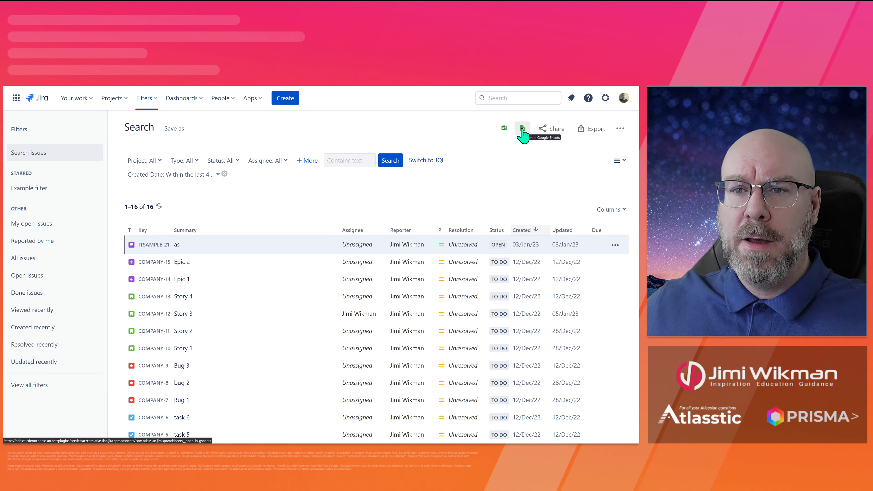
Step: Review the sharing, export and additional actions available for the search results
left_click(556, 131)
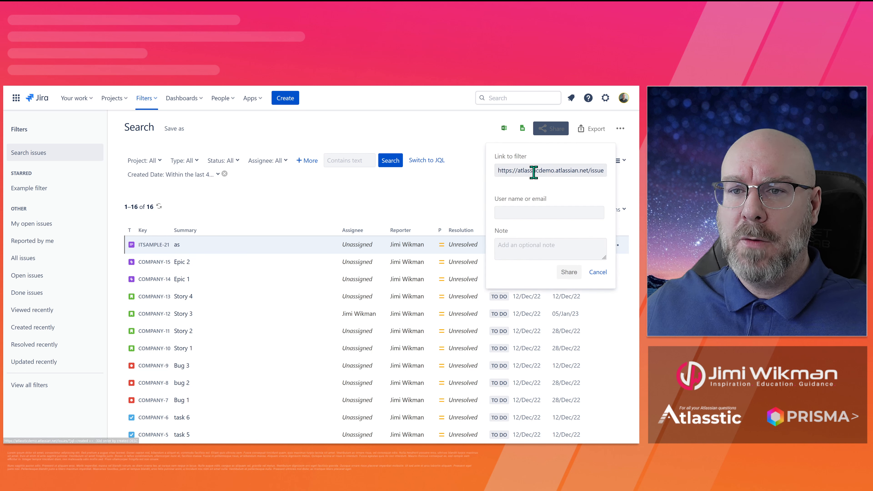
left_click(597, 131)
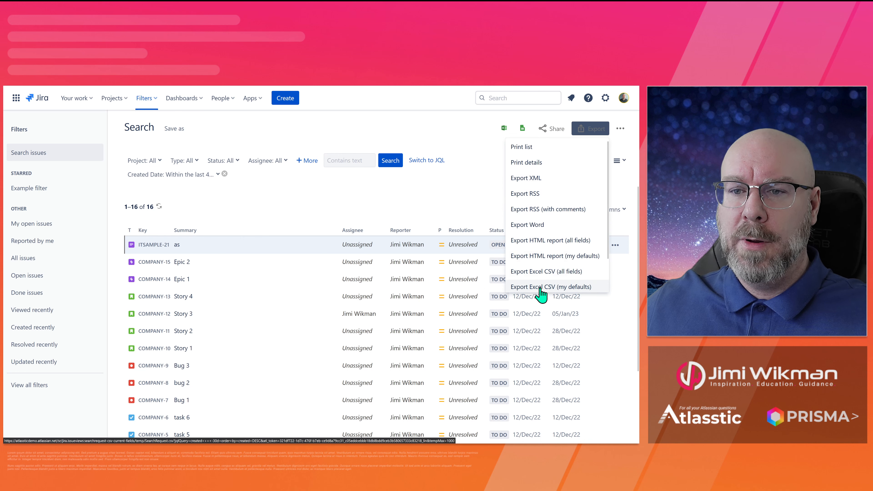
left_click(620, 129)
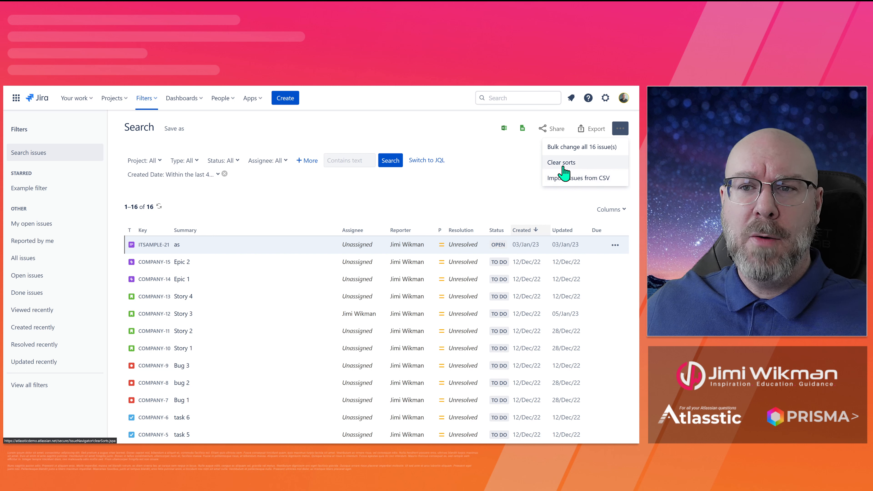
left_click(620, 129)
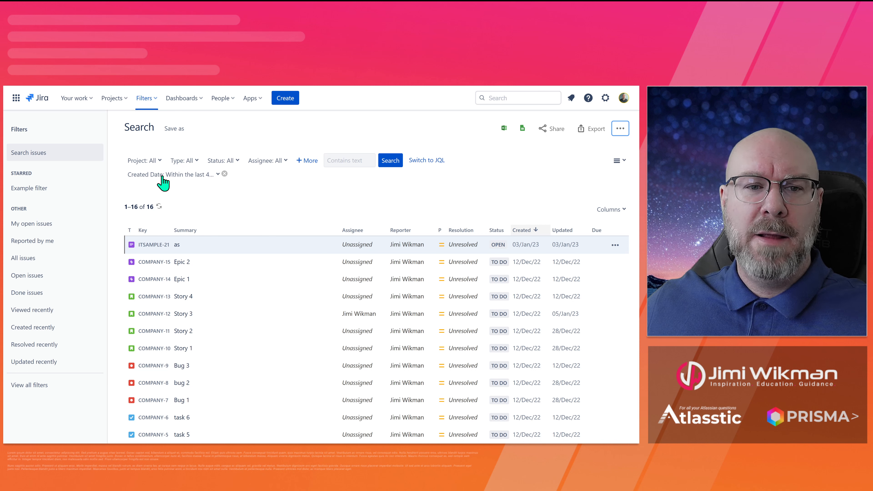
Step: Inspect the time range options of the Created Date criterion and close them without changes
left_click(203, 175)
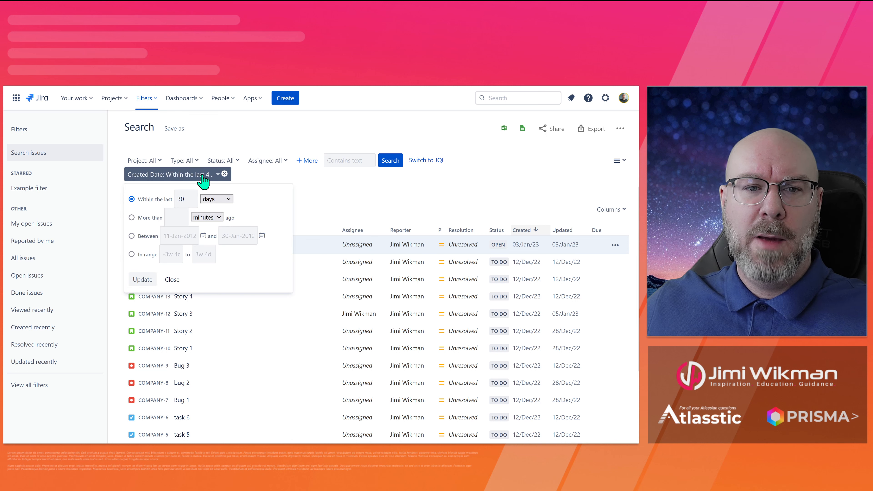
left_click(203, 175)
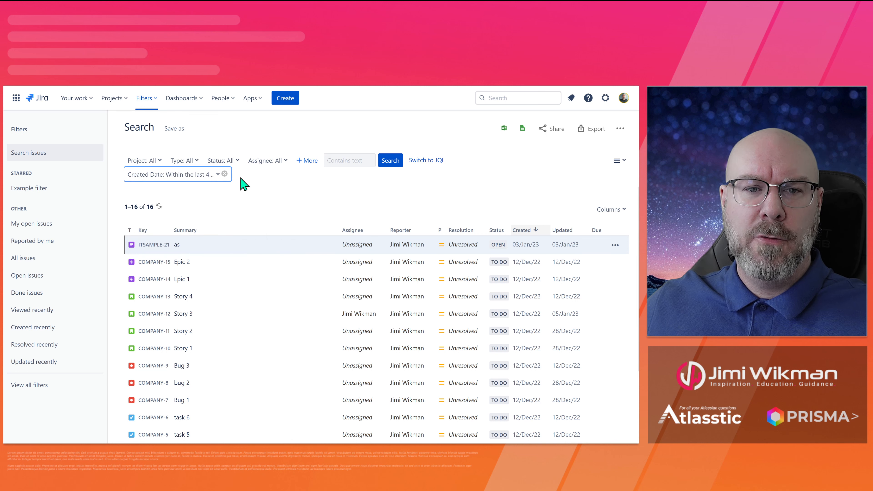
left_click(157, 145)
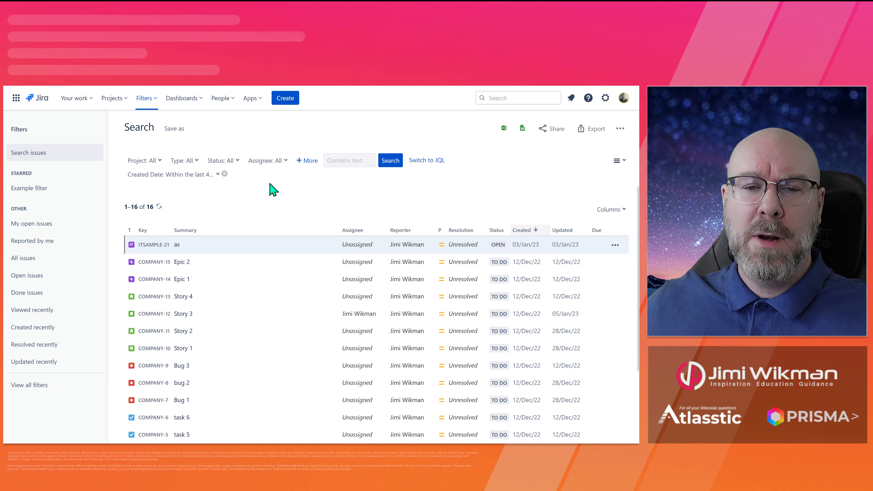
Step: Browse the list of additional search criteria and close it without adding any
left_click(308, 161)
scroll(350, 224, "down", 5)
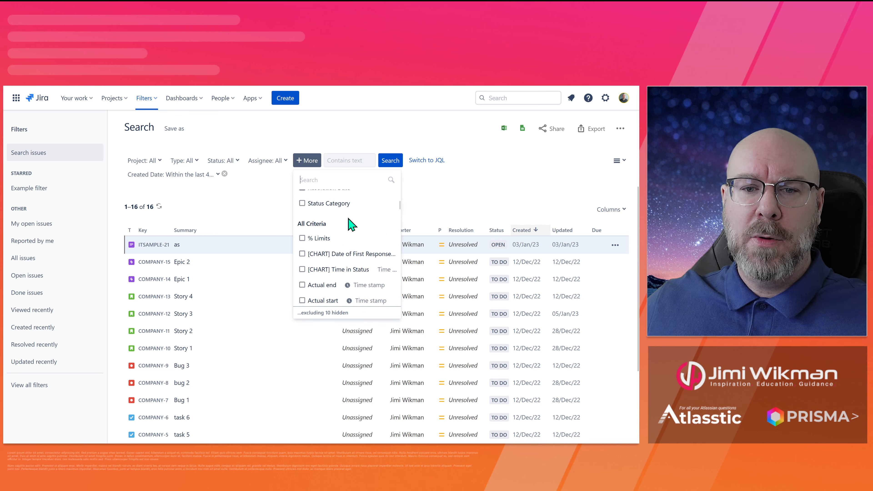
scroll(352, 224, "down", 1)
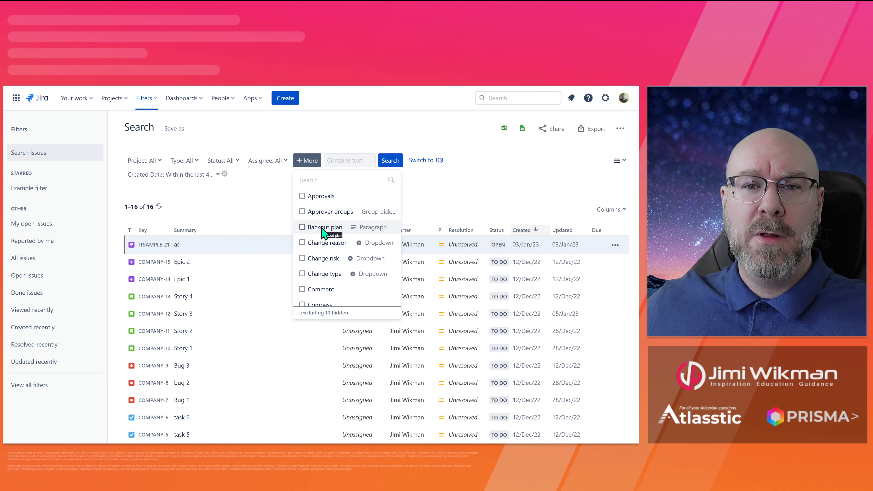
left_click(451, 194)
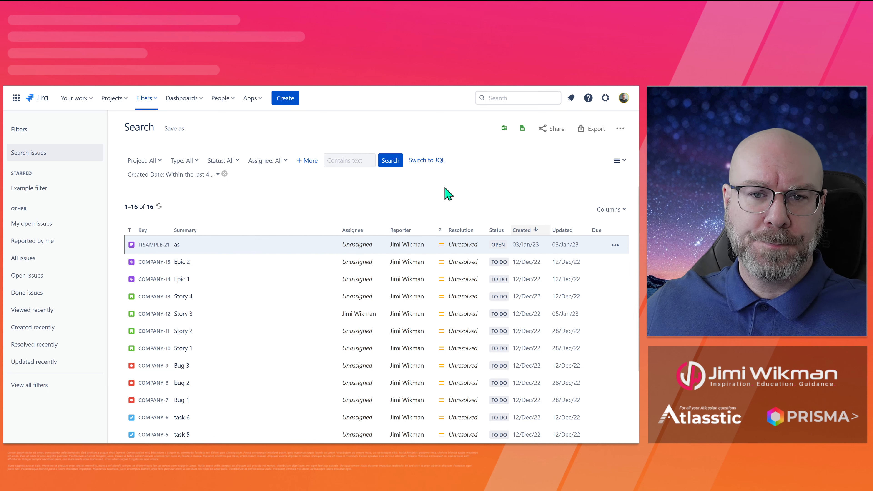
Step: Activate the text search field, and switch the search to JQL and back to basic mode
left_click(343, 160)
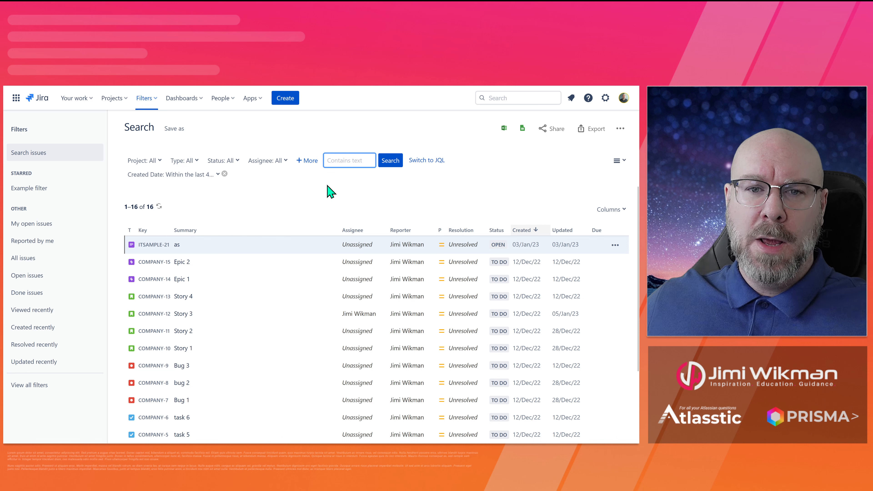
left_click(429, 161)
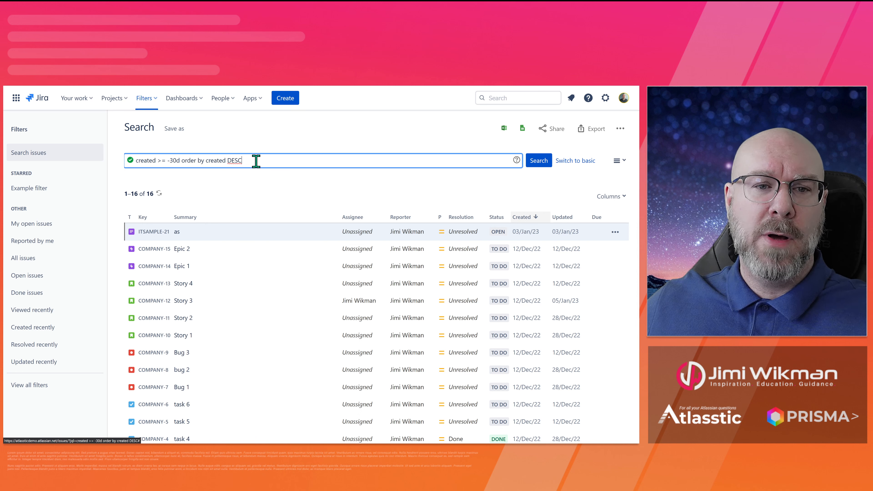
left_click(583, 161)
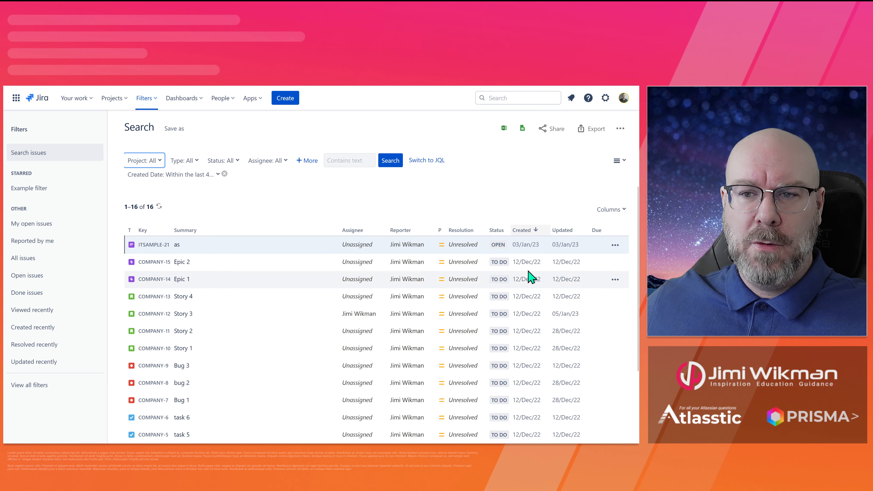
Step: Inspect the Epic 2 issue in Detail View and return the results to List View
left_click(616, 162)
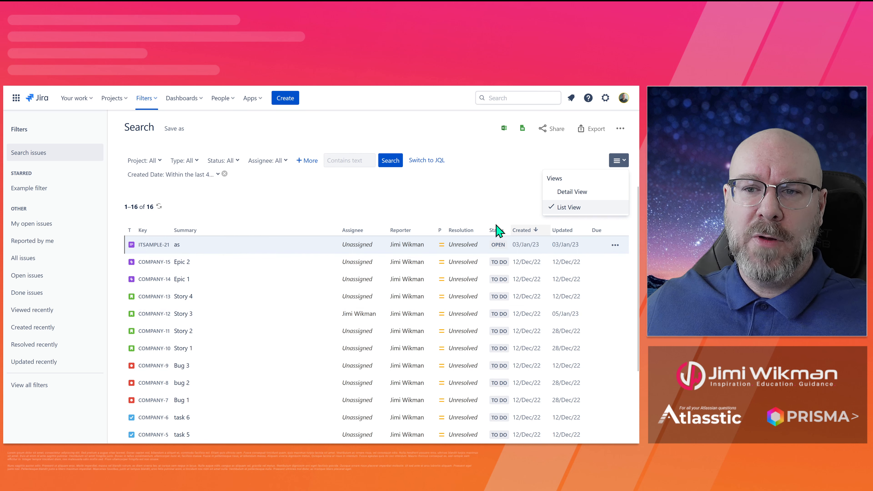
left_click(571, 192)
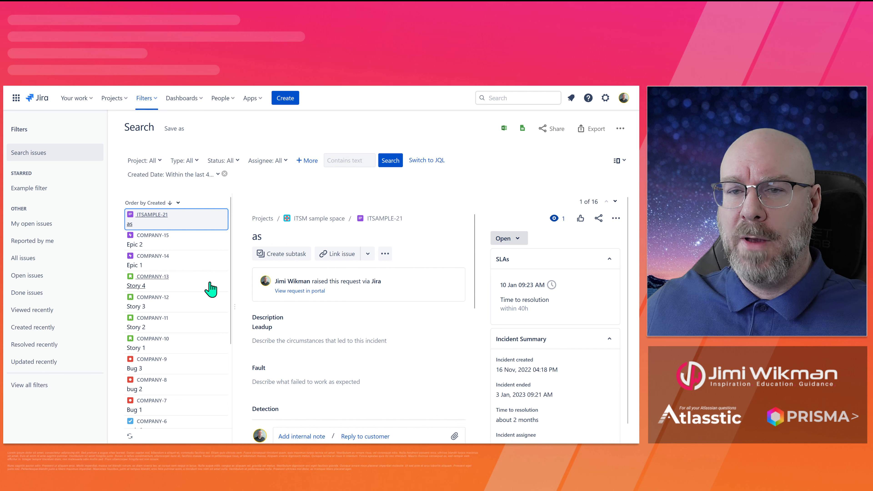
left_click(221, 248)
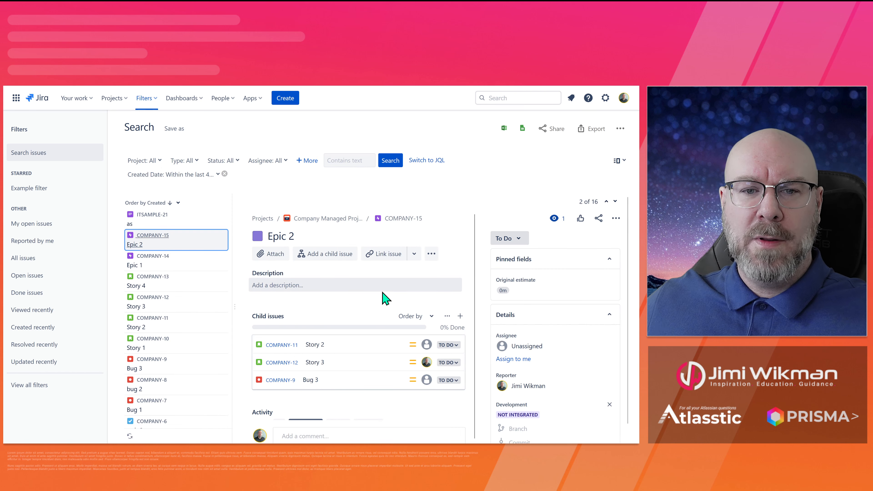
left_click(619, 161)
left_click(568, 208)
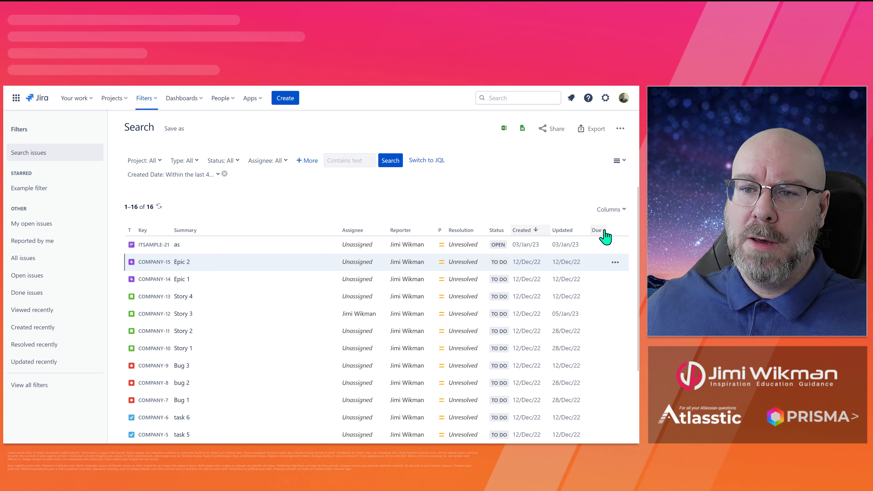
Step: Add the Actual end and Actual start columns to the My Defaults column setup of the result list
left_click(611, 209)
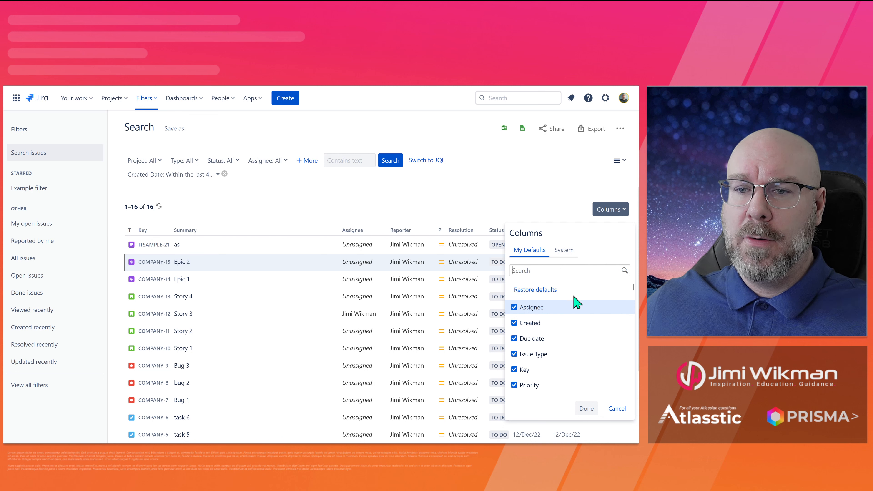
scroll(584, 308, "down", 4)
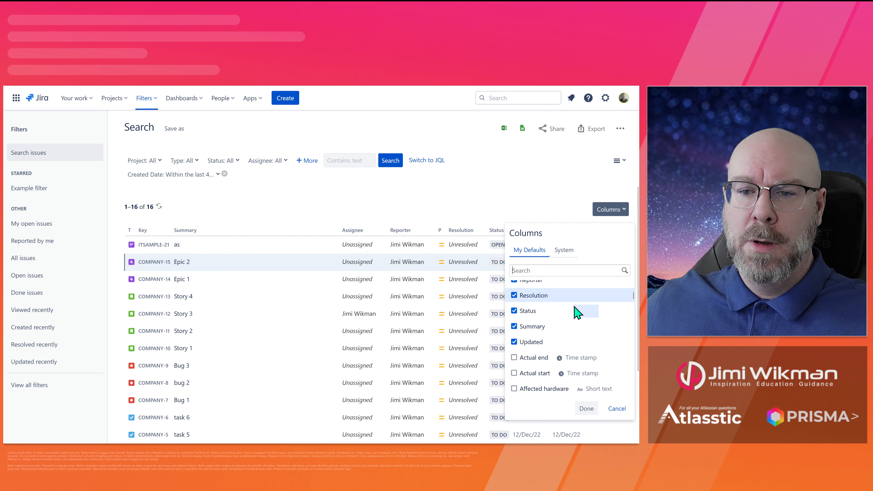
left_click(514, 358)
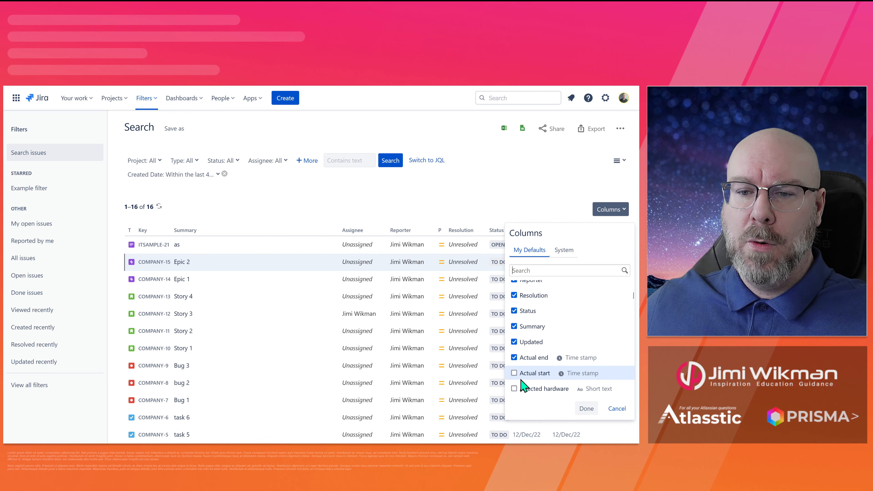
left_click(587, 409)
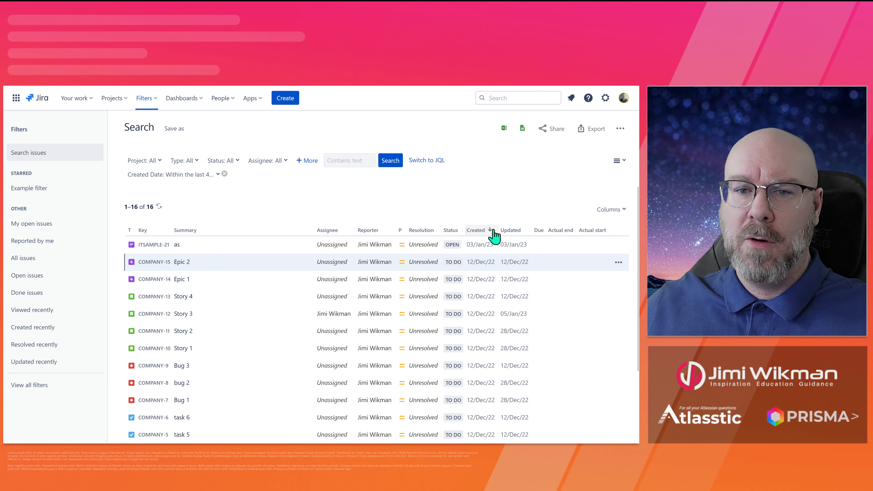
Step: Sort the search results by Reporter in descending order
left_click(369, 231)
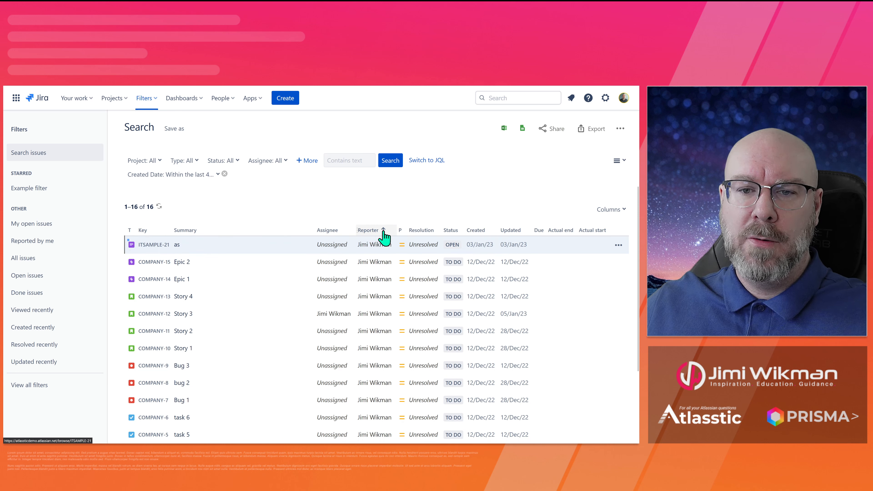
left_click(370, 234)
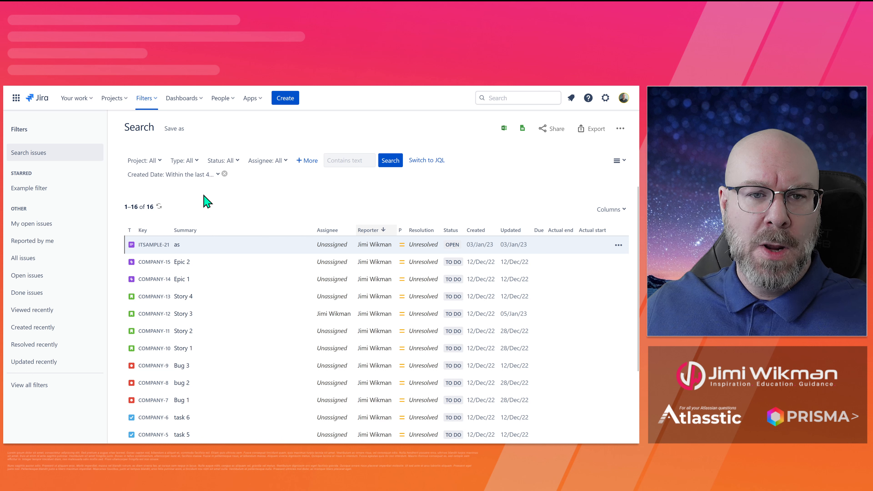
Step: Limit the search to the Company Managed Project and Team Managed projects
left_click(148, 161)
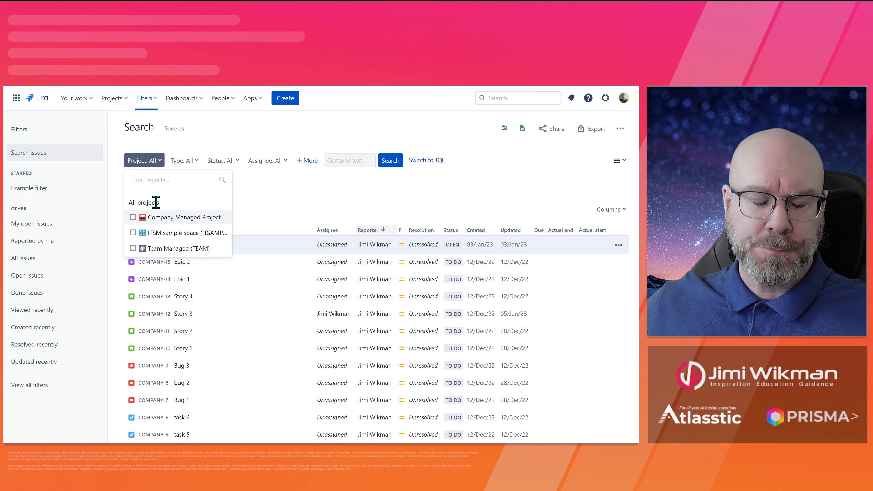
left_click(133, 217)
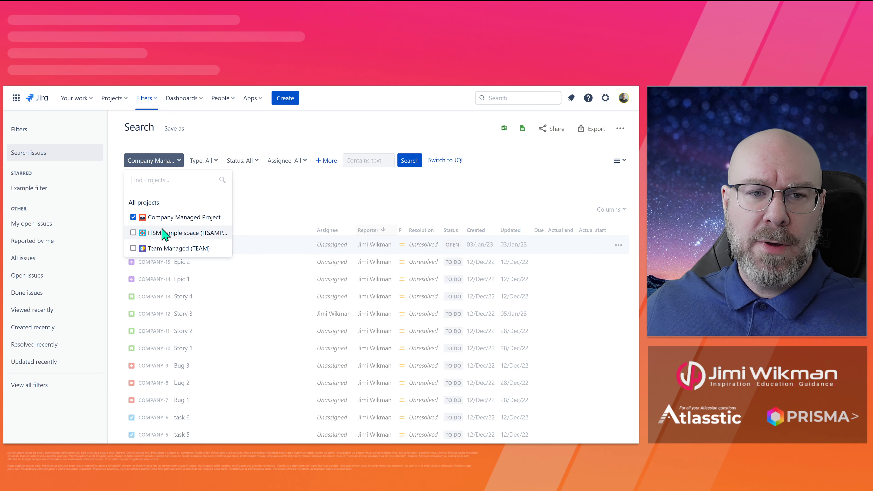
left_click(133, 233)
left_click(134, 249)
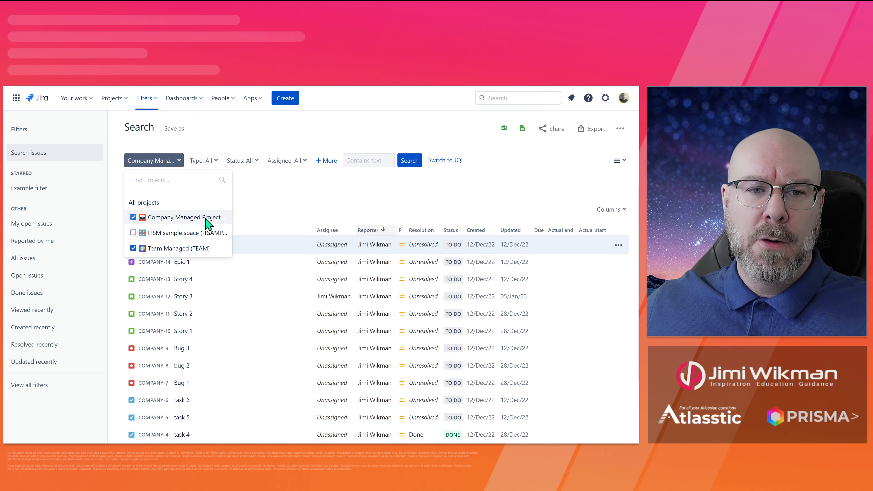
left_click(236, 194)
Step: Review the standard and sub-task issue types offered by the Type filter without selecting any
left_click(207, 161)
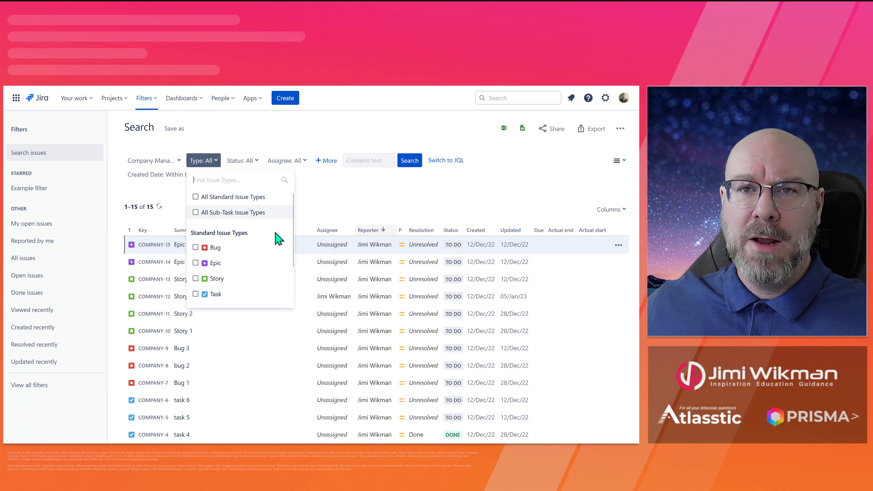
scroll(279, 238, "down", 1)
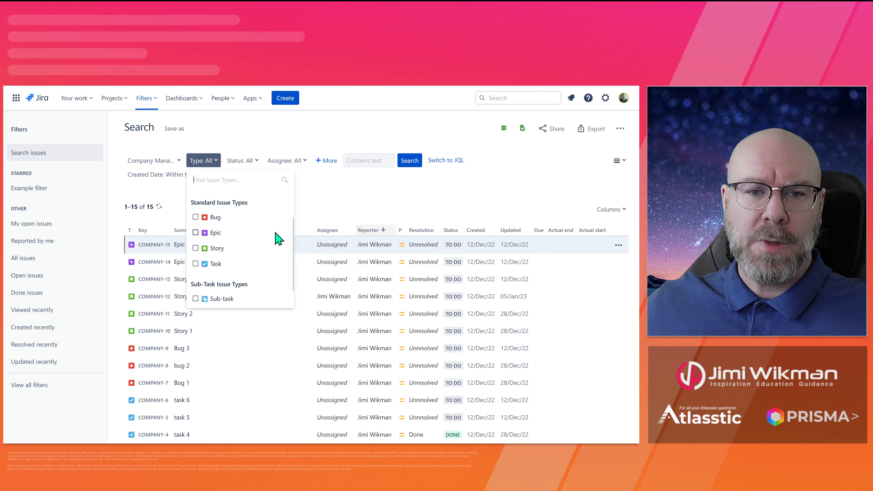
scroll(279, 238, "up", 1)
scroll(245, 234, "down", 1)
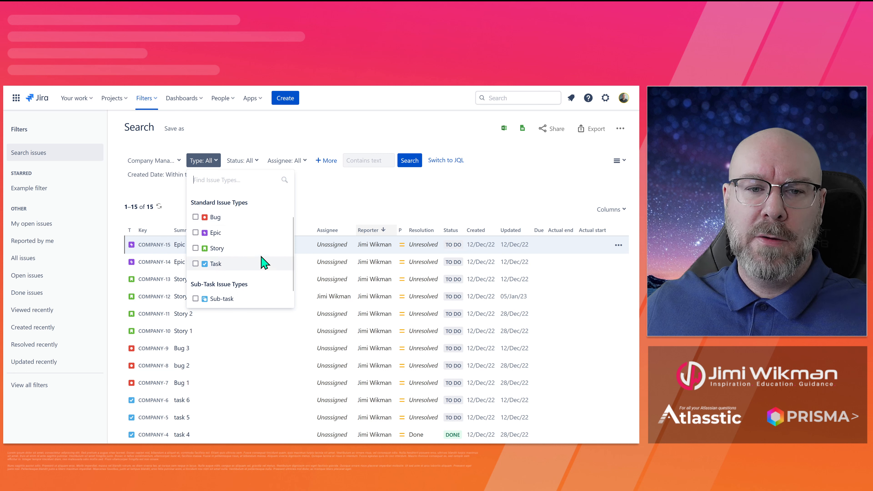
scroll(277, 253, "down", 1)
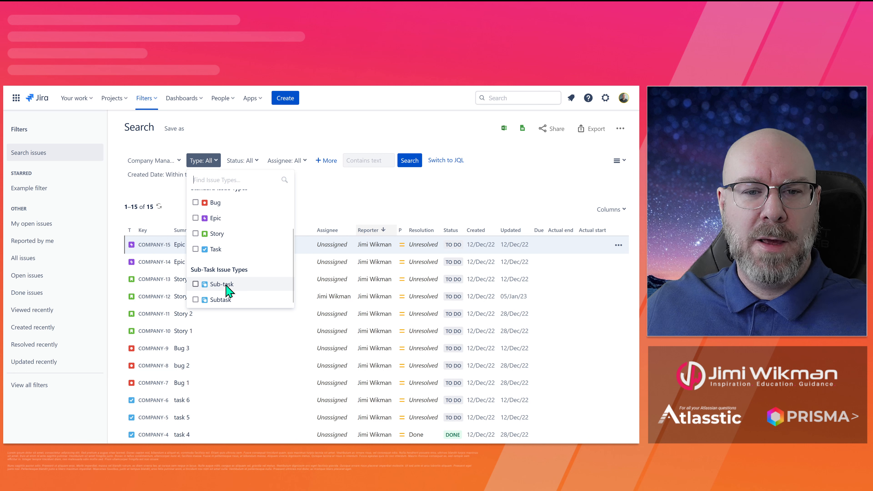
left_click(315, 202)
Step: Try restricting the results to the Done status and clear the status filter again
left_click(248, 162)
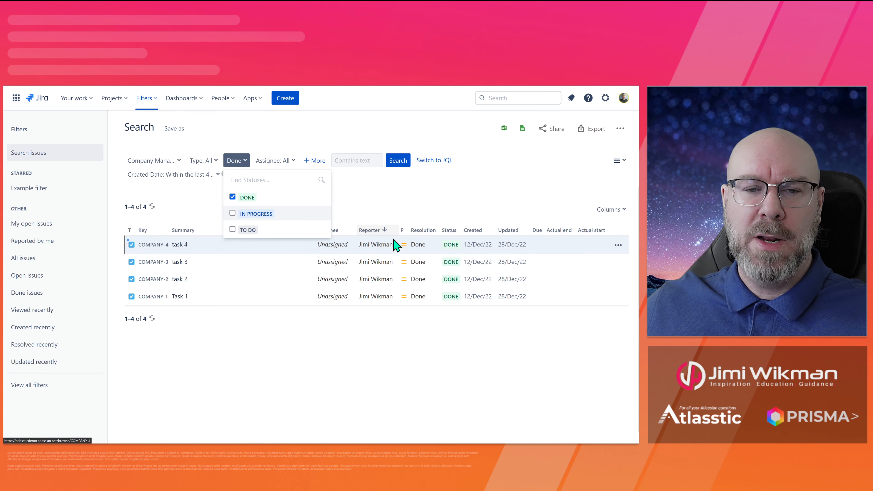
left_click(233, 197)
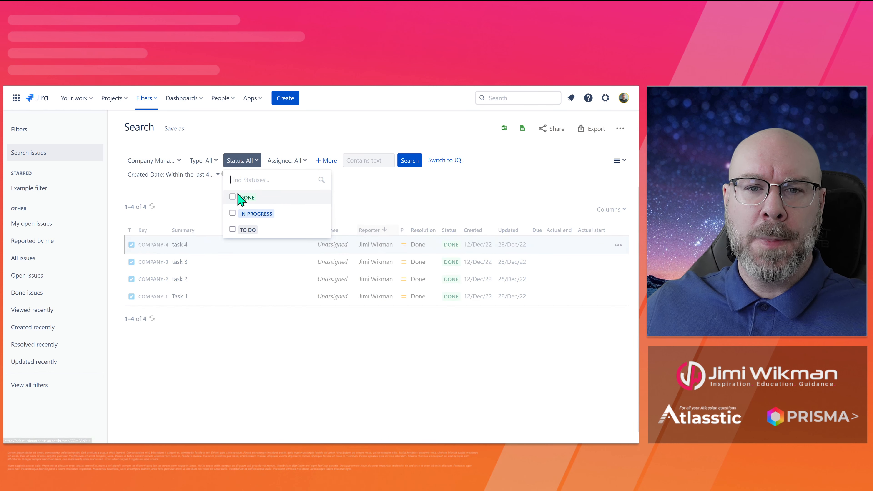
Step: Try filtering the results by assignee Current User and remove that assignee filter again
left_click(284, 167)
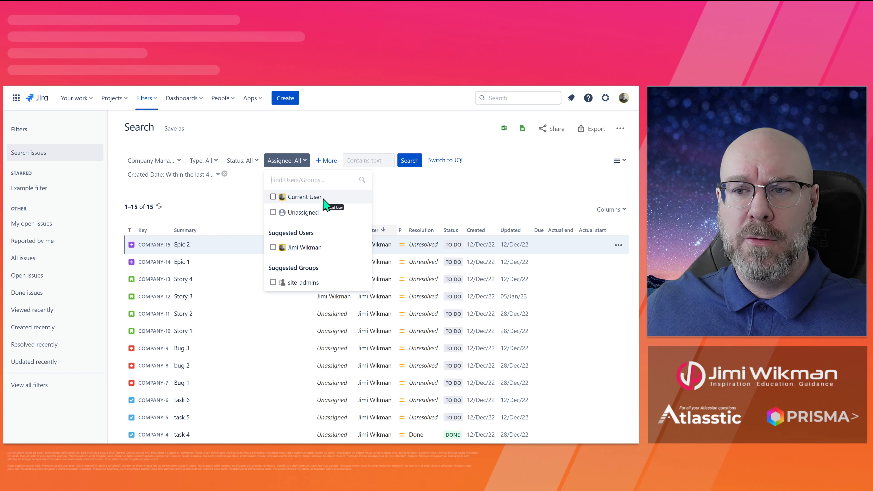
left_click(272, 197)
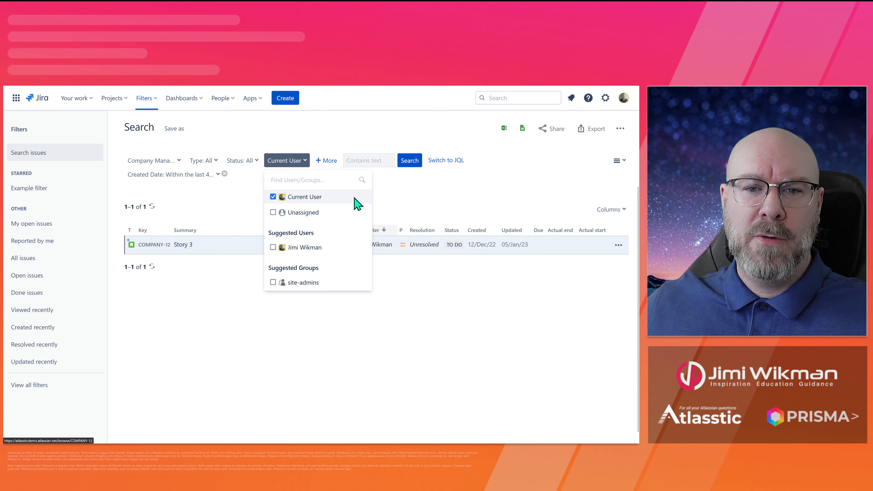
left_click(252, 202)
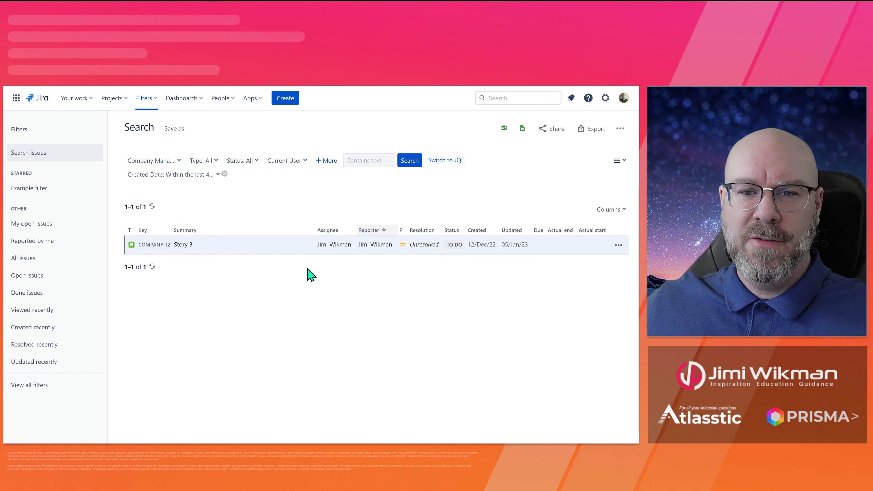
left_click(297, 169)
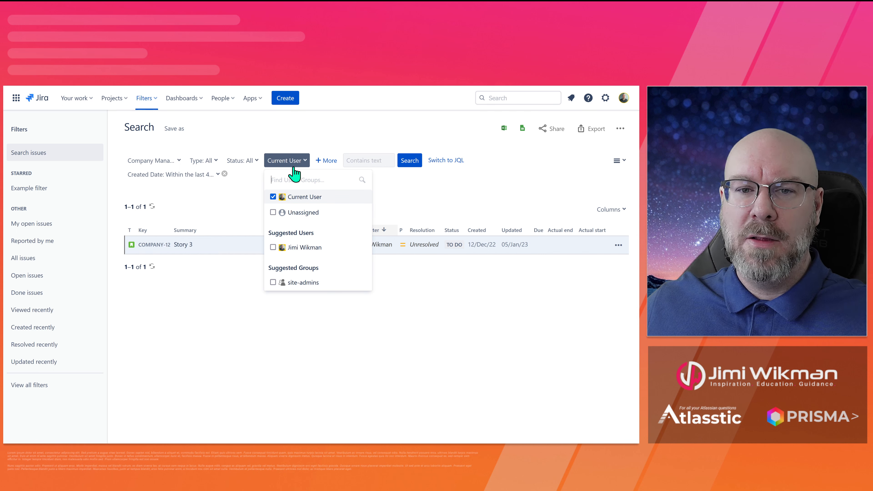
left_click(273, 197)
left_click(421, 201)
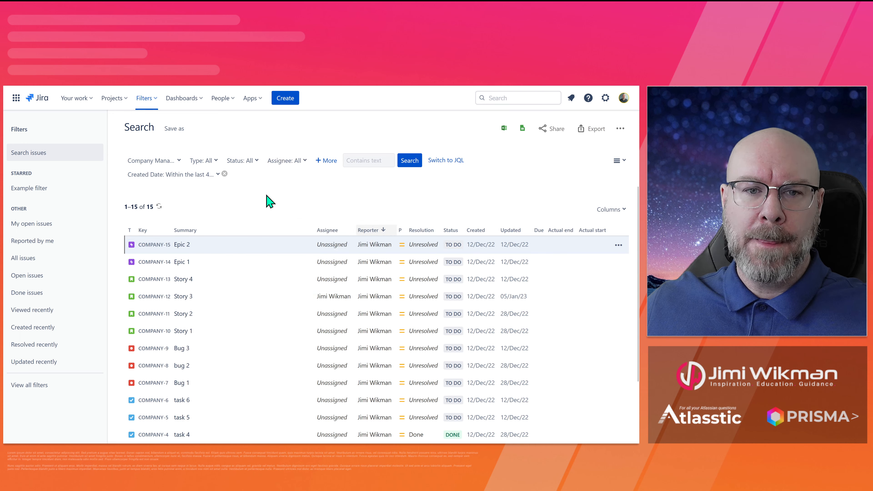
Step: Review the Created Date time units and set its condition to more than 1 days ago
left_click(185, 175)
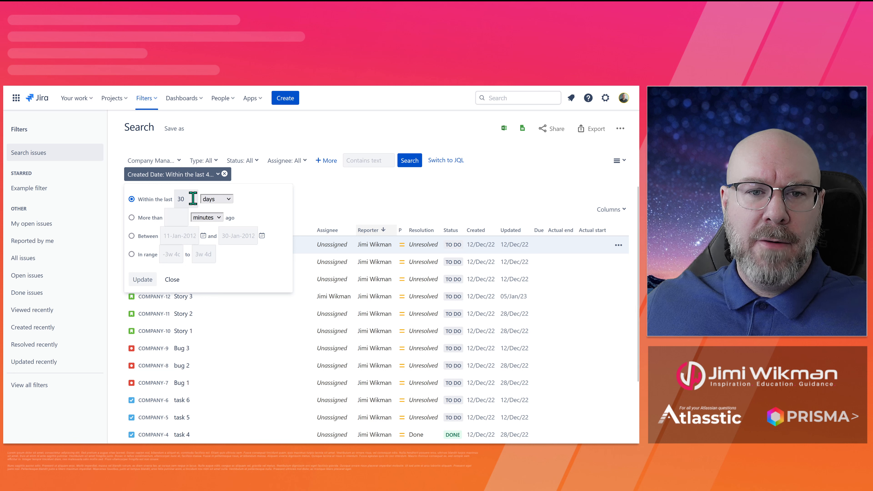
left_click(220, 199)
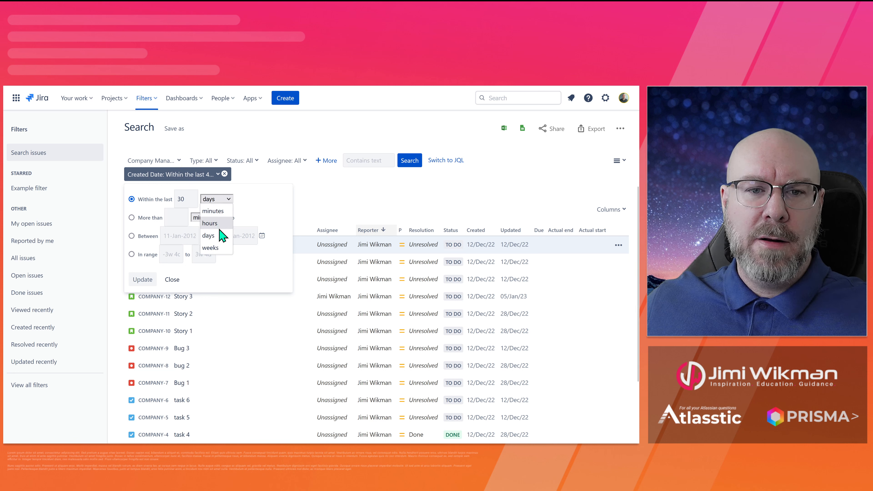
left_click(277, 208)
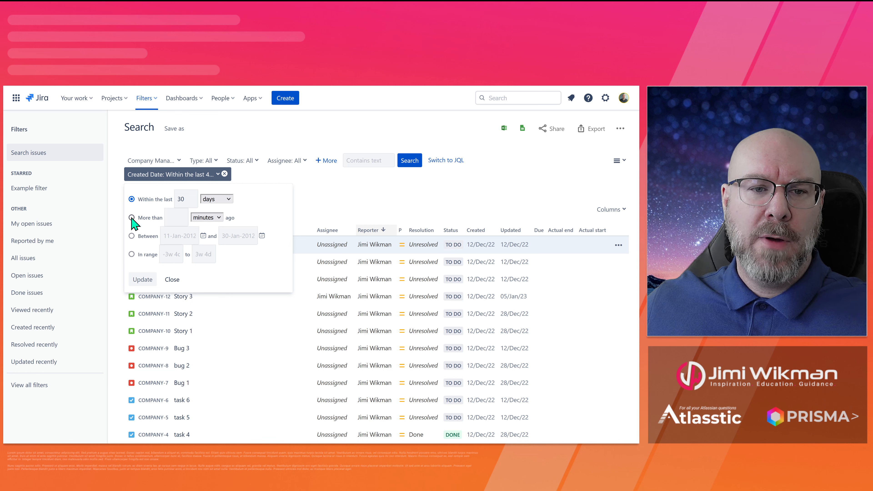
left_click(209, 220)
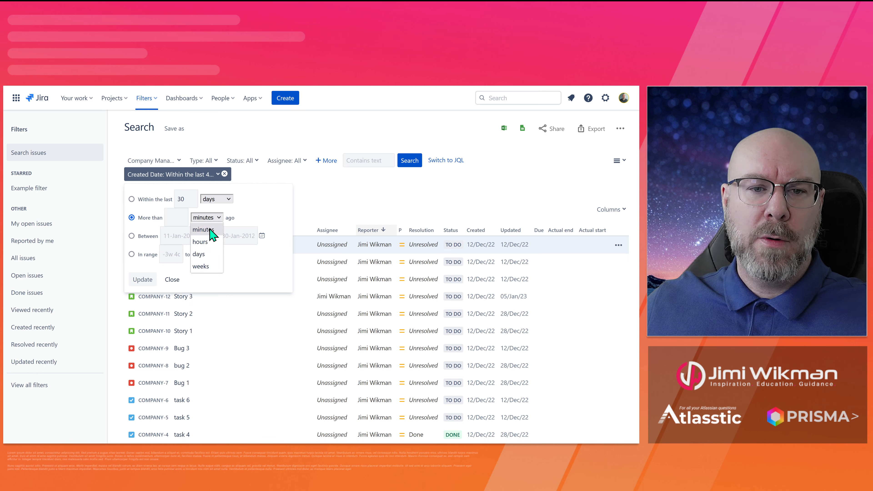
left_click(209, 253)
left_click(176, 217)
type("1")
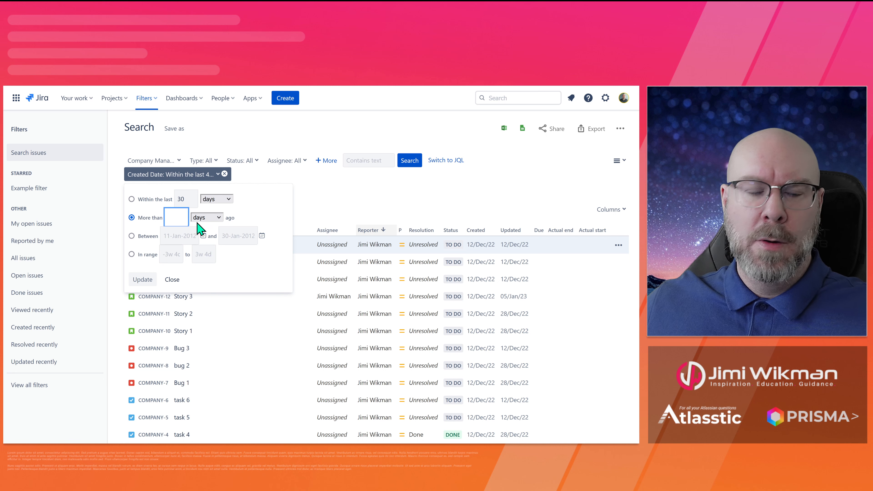
left_click(271, 206)
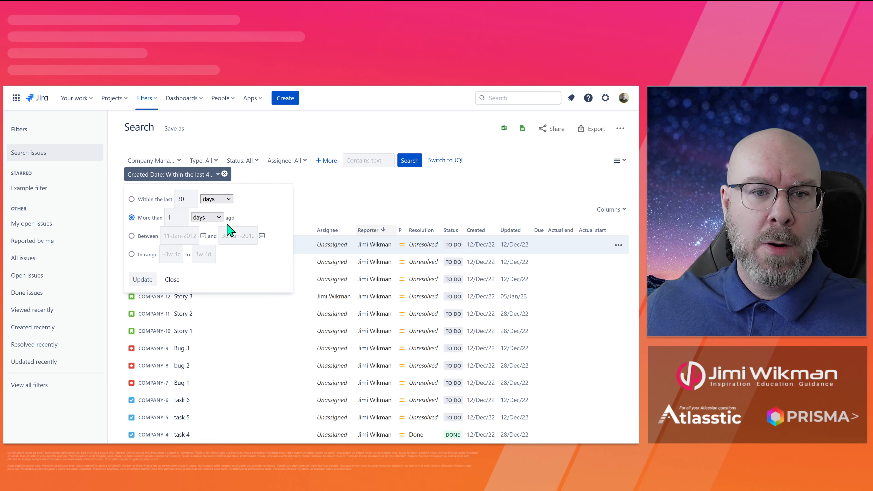
Step: Set the Created Date condition to a relative range from -3w to 1w
left_click(139, 237)
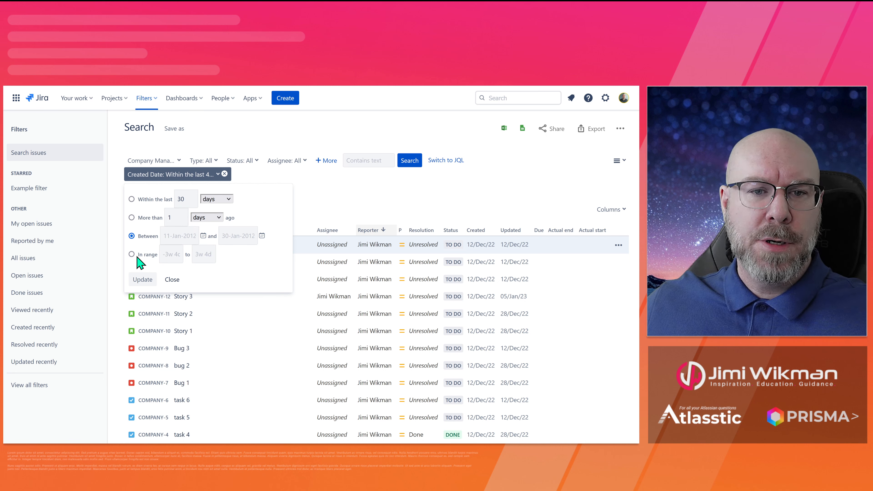
left_click(171, 254)
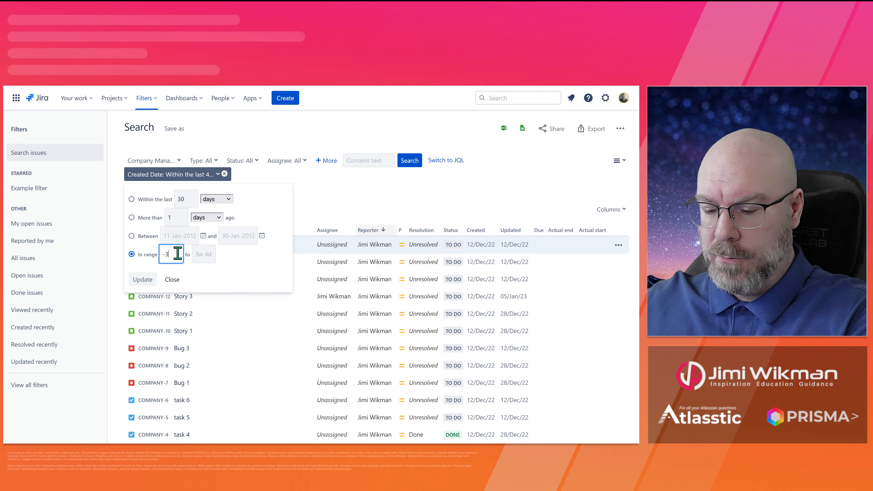
type("-3w")
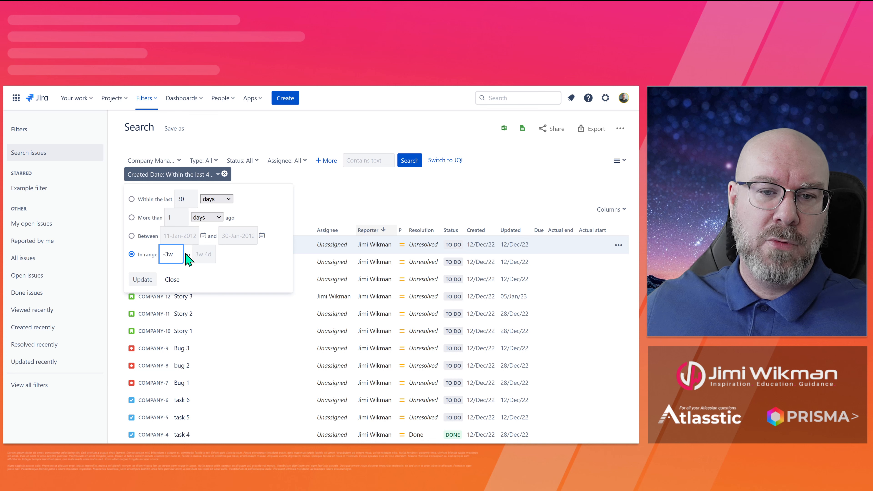
left_click(205, 255)
type("1")
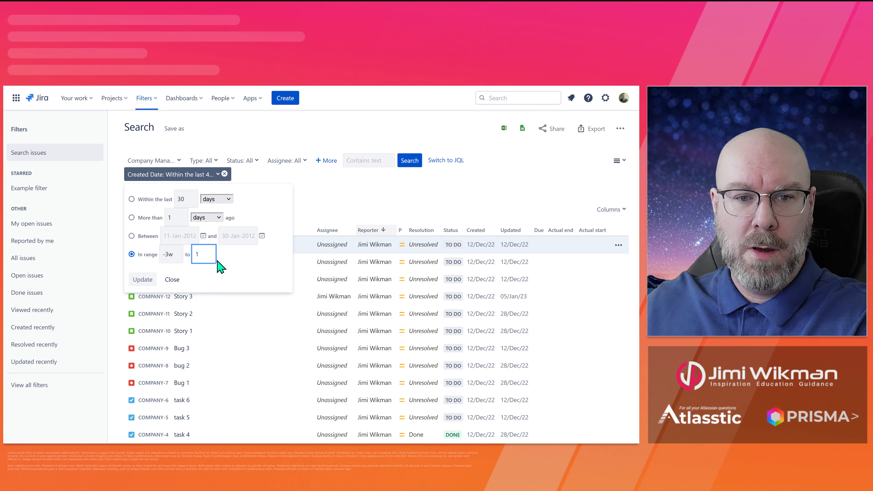
type("w")
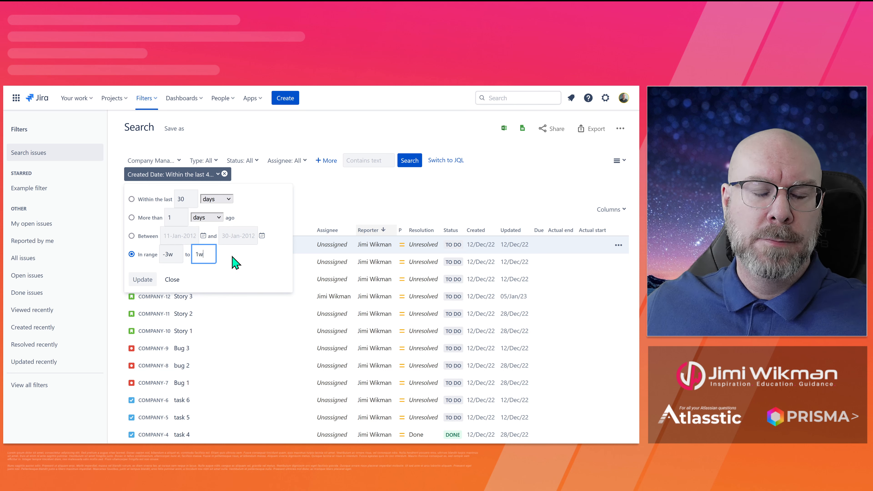
left_click(235, 258)
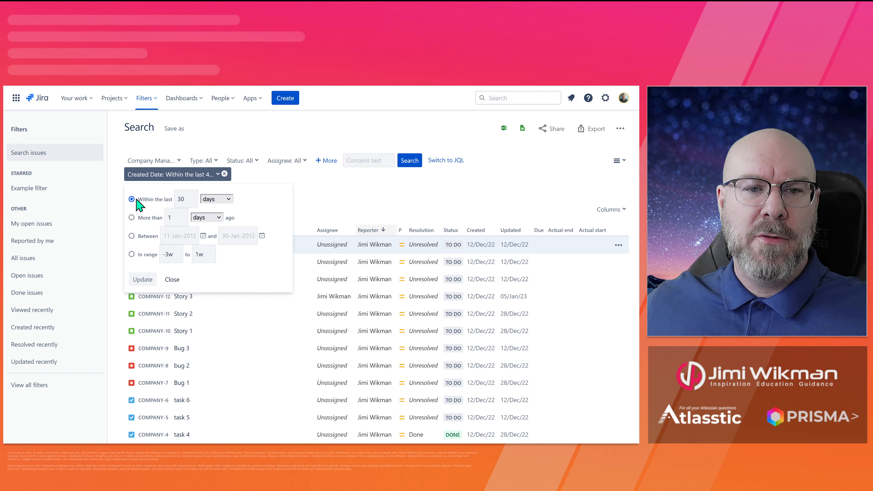
Step: Switch the Created Date condition to Between, inspect the date pickers, and close the filter with both dates empty
left_click(227, 199)
left_click(228, 205)
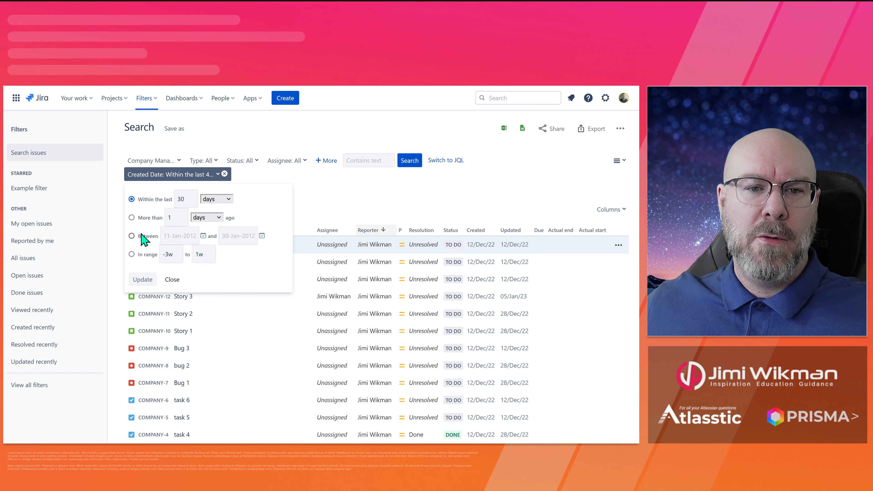
left_click(132, 236)
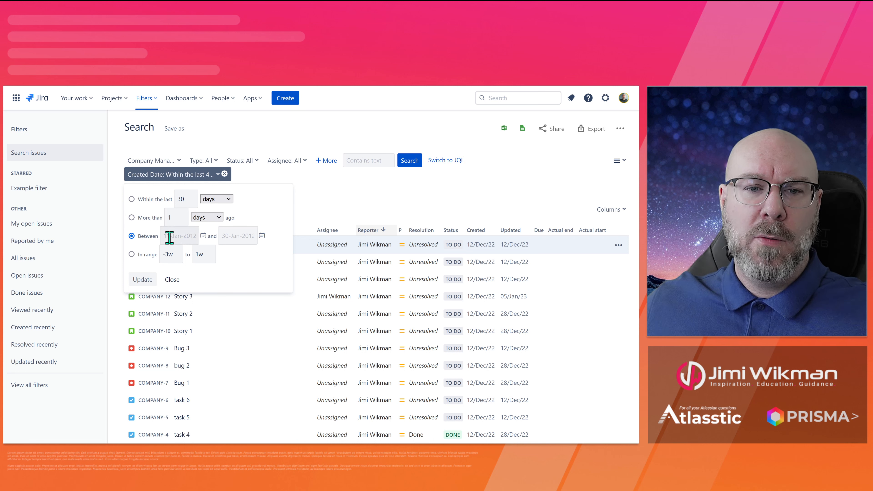
left_click(203, 236)
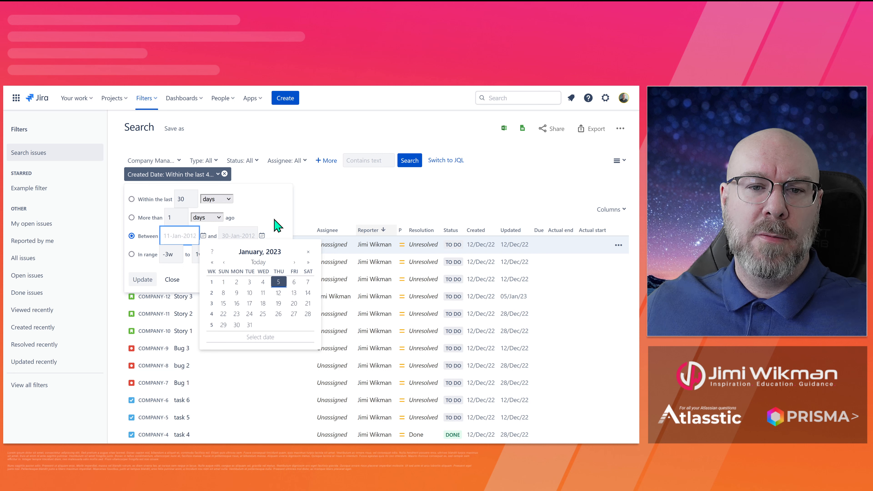
left_click(262, 236)
left_click(272, 212)
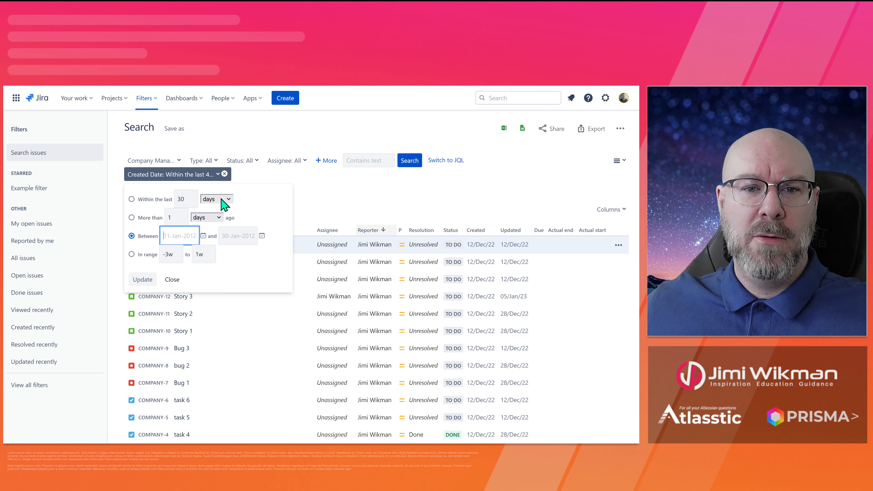
left_click(269, 198)
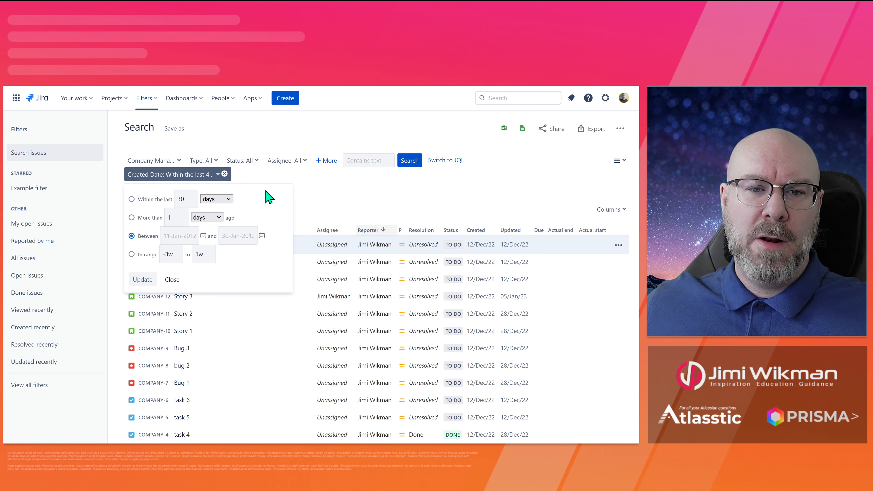
left_click(248, 177)
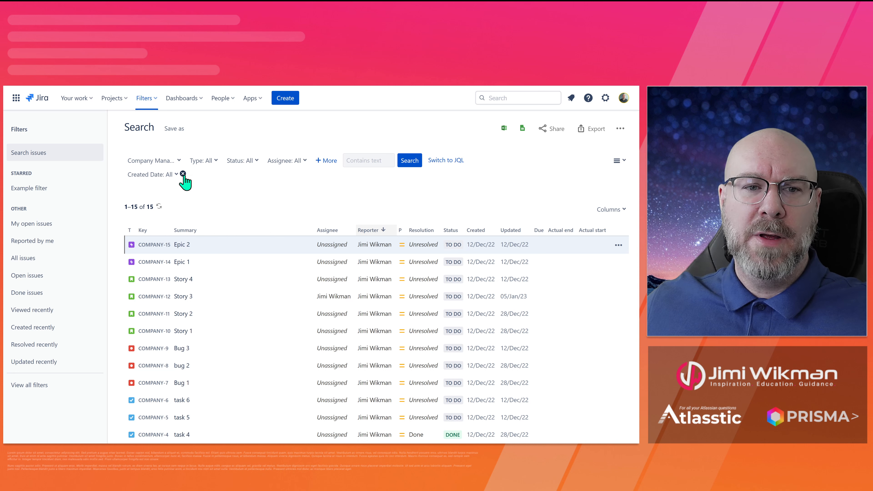
Step: Add Resolution as an extra filter criterion to the search
left_click(327, 162)
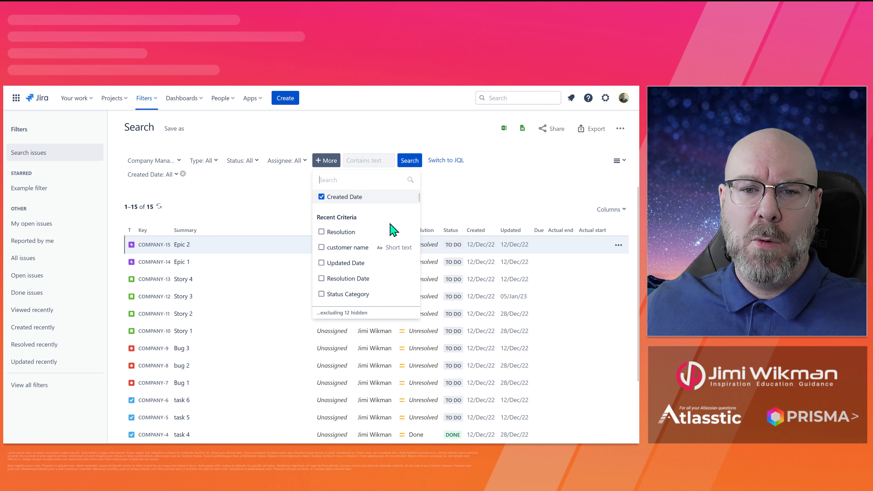
left_click(322, 231)
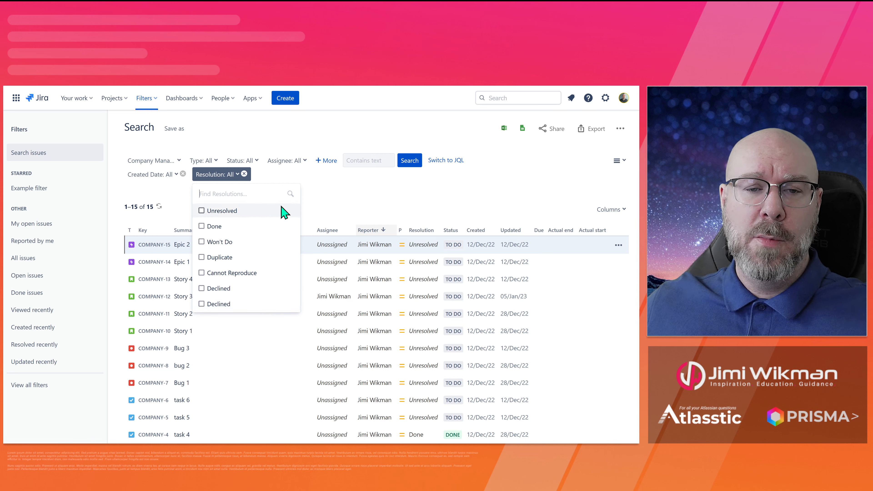
Step: Add Flagged as an extra filter criterion and restrict the search to issues flagged as Impediment
left_click(332, 165)
scroll(385, 269, "down", 5)
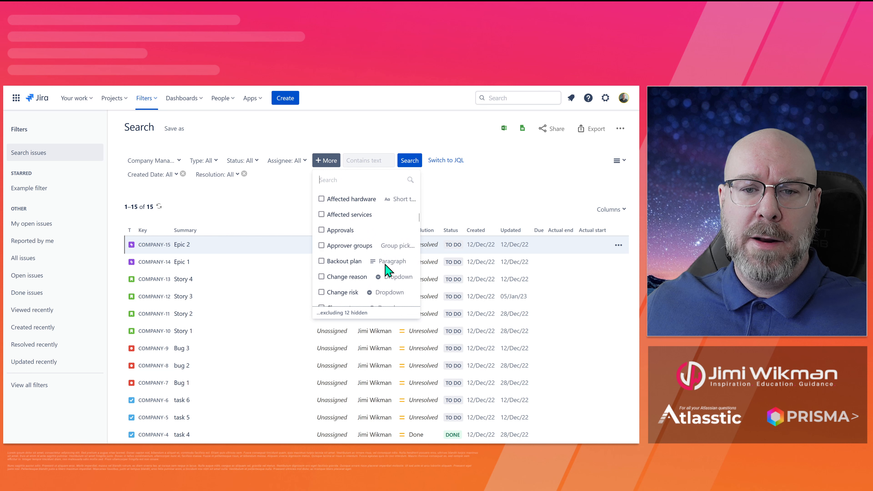
scroll(358, 269, "down", 5)
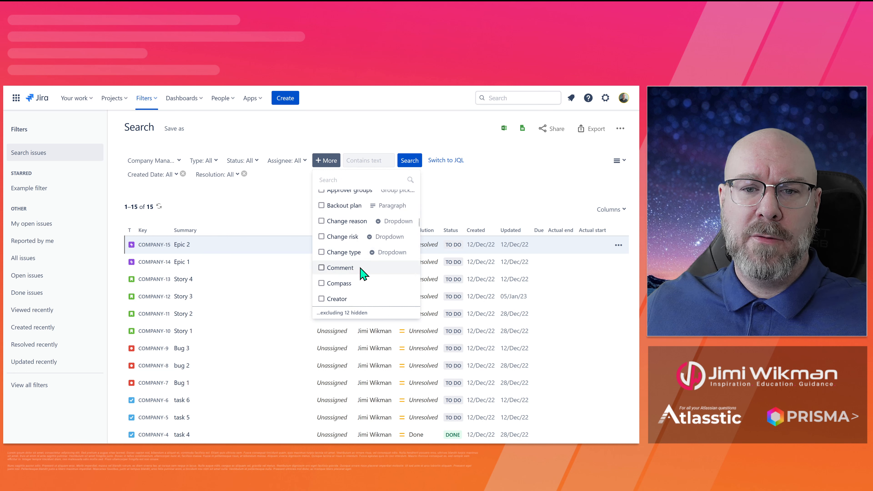
scroll(380, 279, "down", 3)
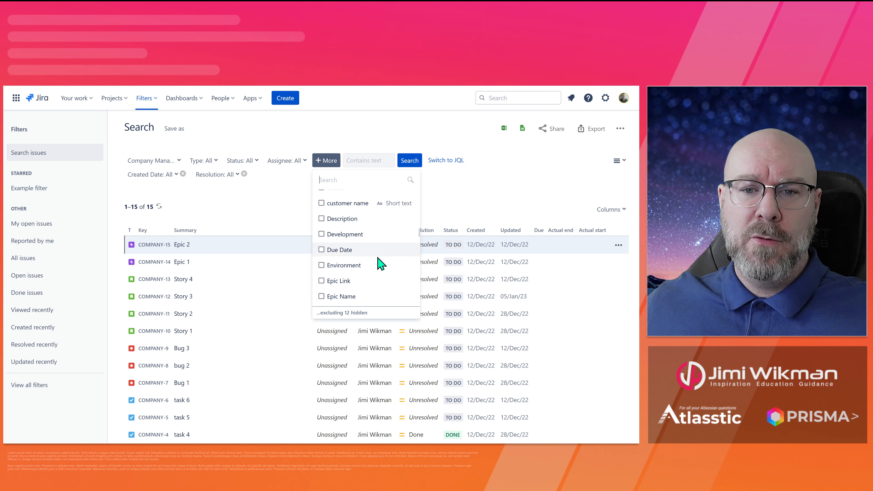
scroll(380, 263, "down", 2)
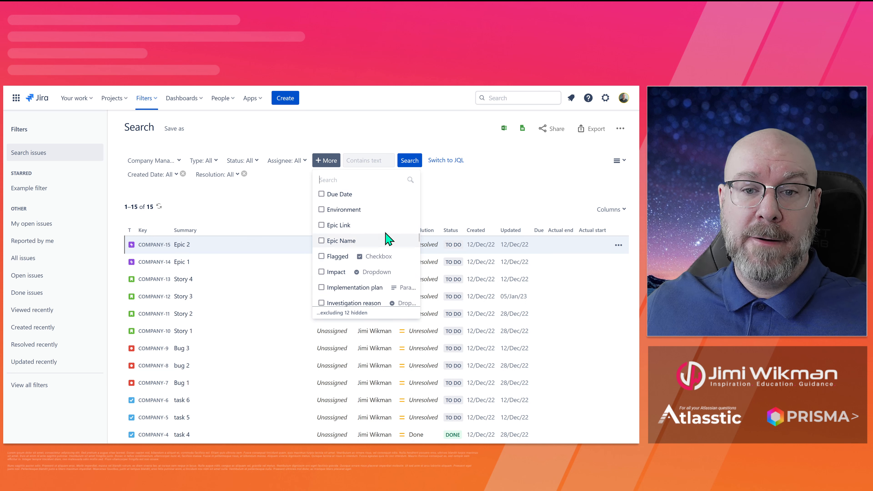
left_click(321, 257)
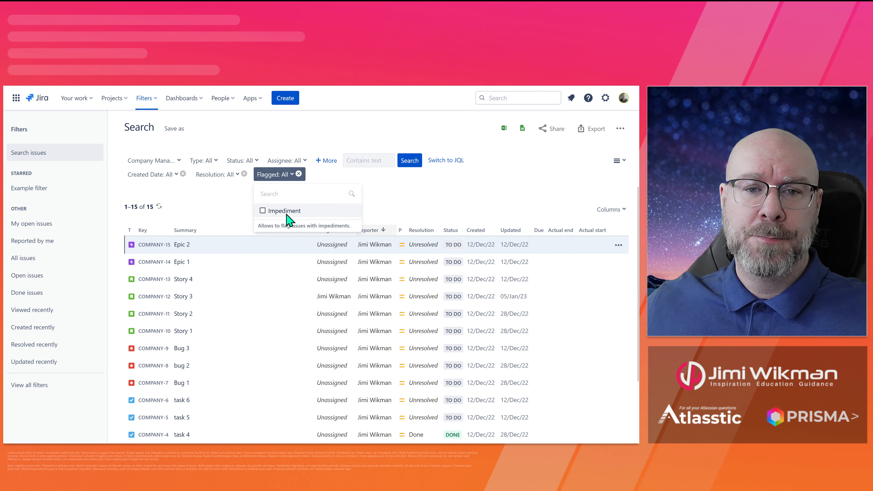
left_click(263, 212)
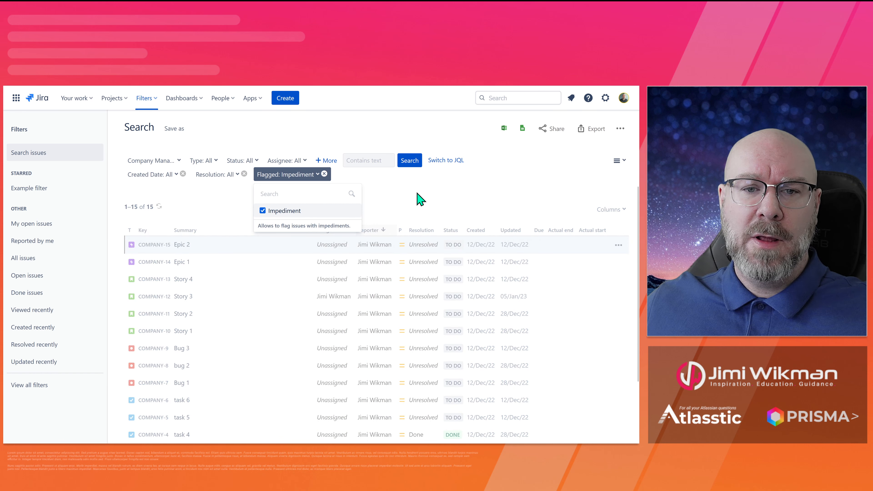
left_click(412, 198)
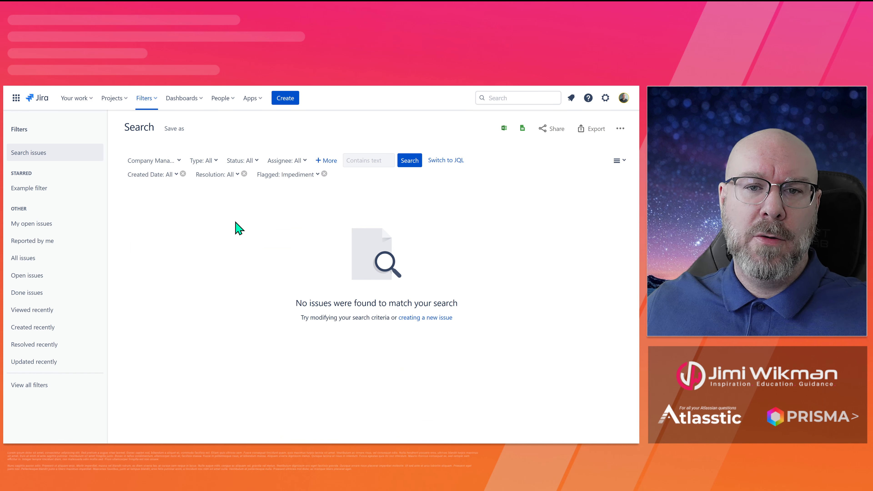
Step: Remove the Flagged, Created Date and Resolution criteria from the search
left_click(329, 161)
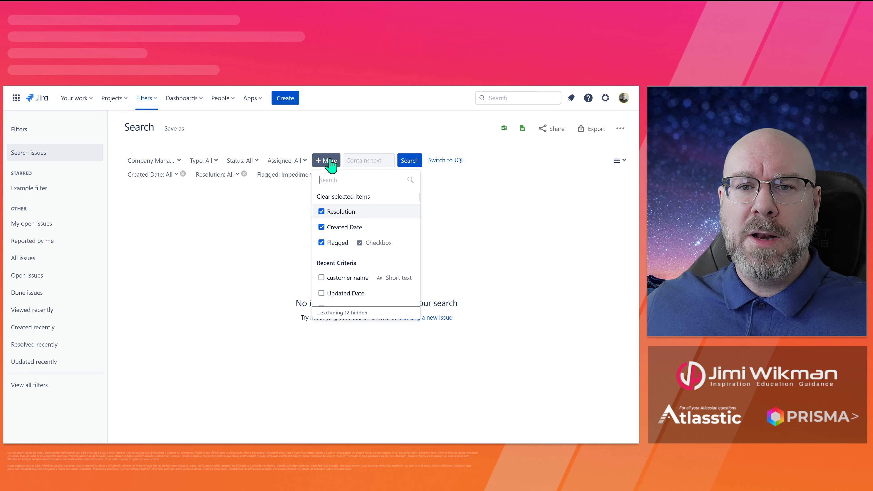
scroll(376, 220, "down", 15)
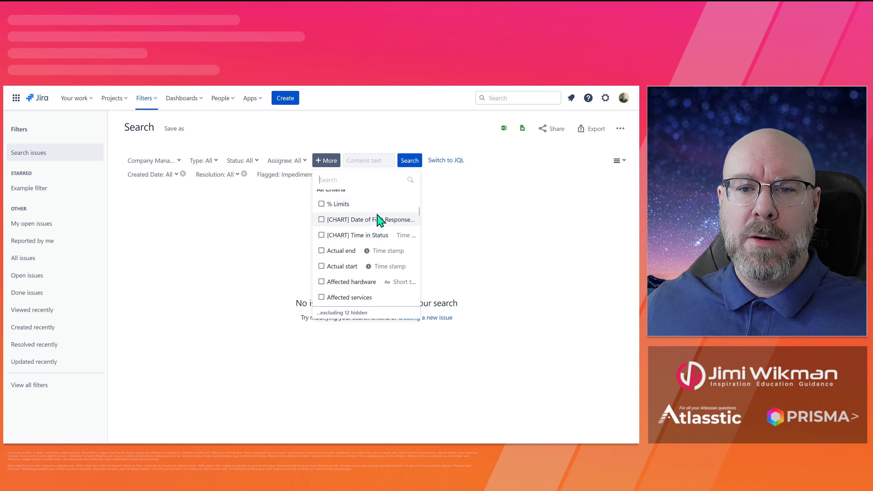
scroll(382, 241, "up", 15)
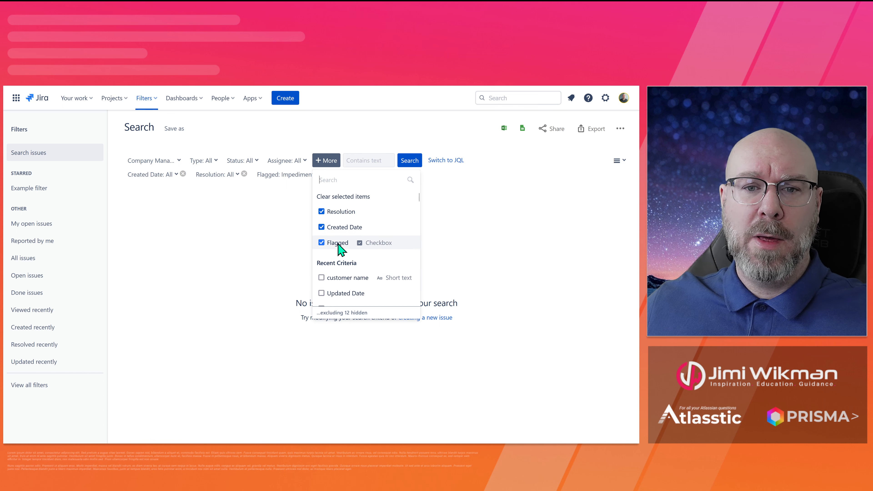
left_click(321, 243)
left_click(322, 227)
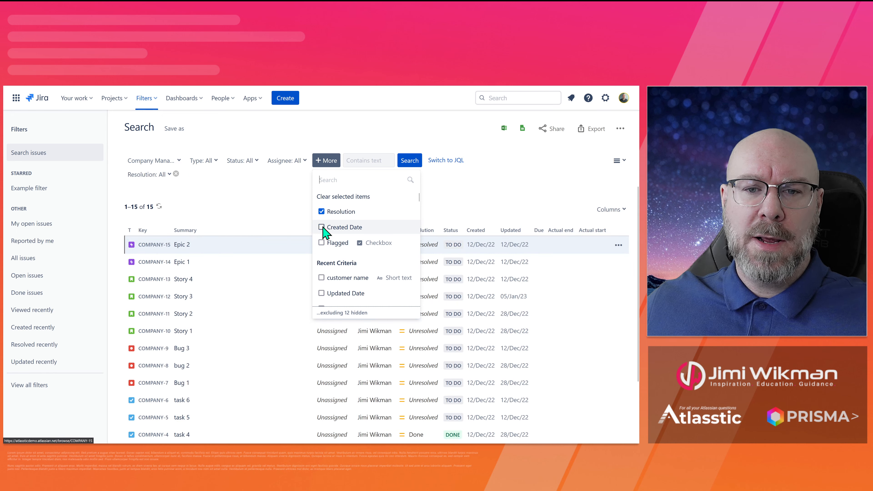
left_click(321, 211)
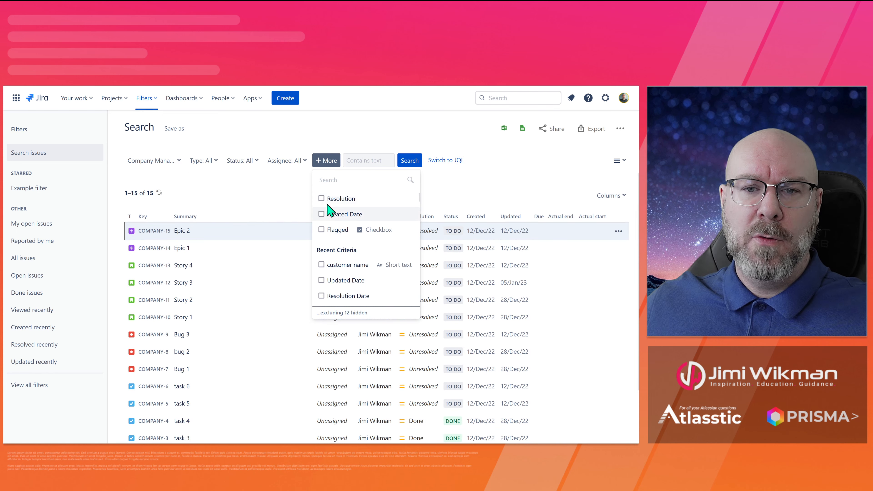
Step: Find the Reporter criterion by searching for "report", add it, and filter by the suggested user
left_click(335, 182)
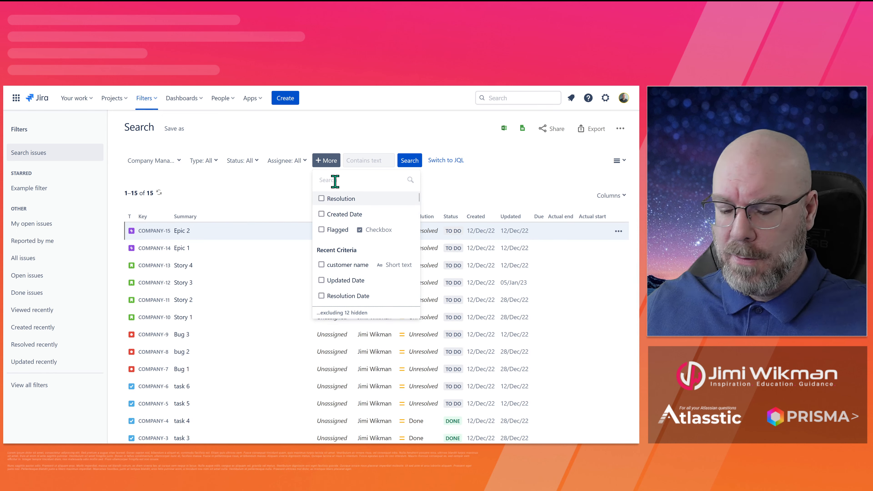
type("report")
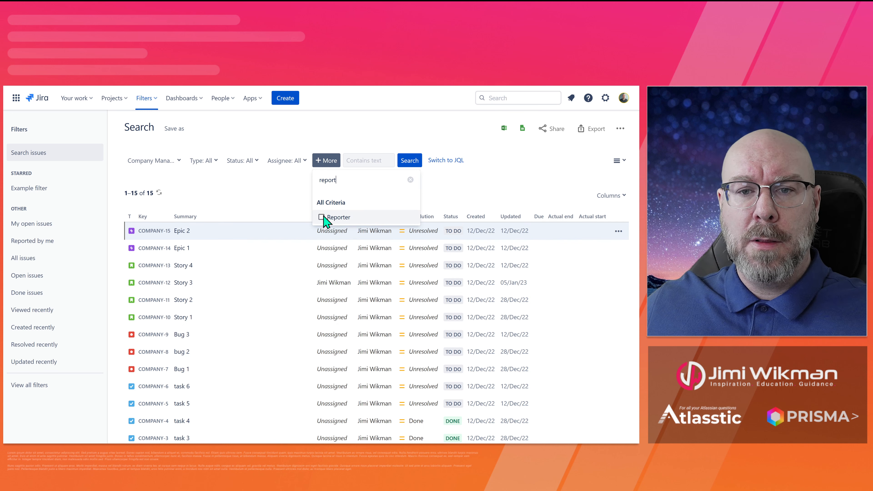
left_click(323, 217)
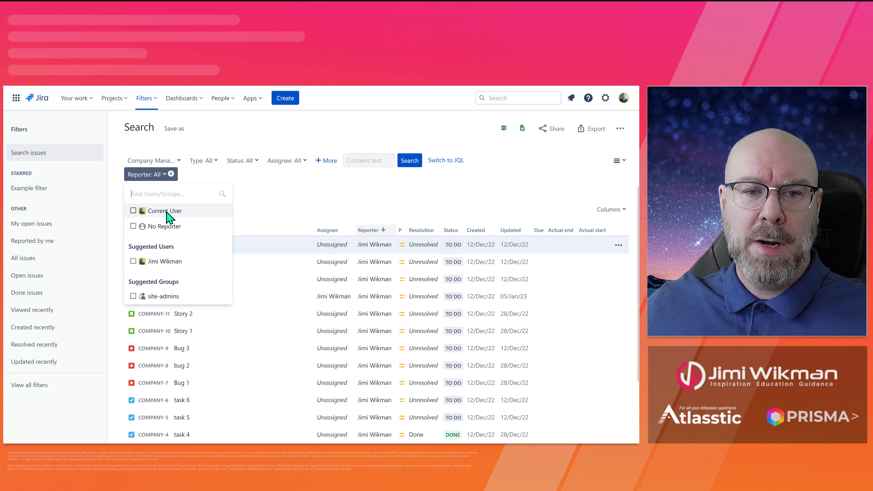
left_click(169, 263)
left_click(289, 198)
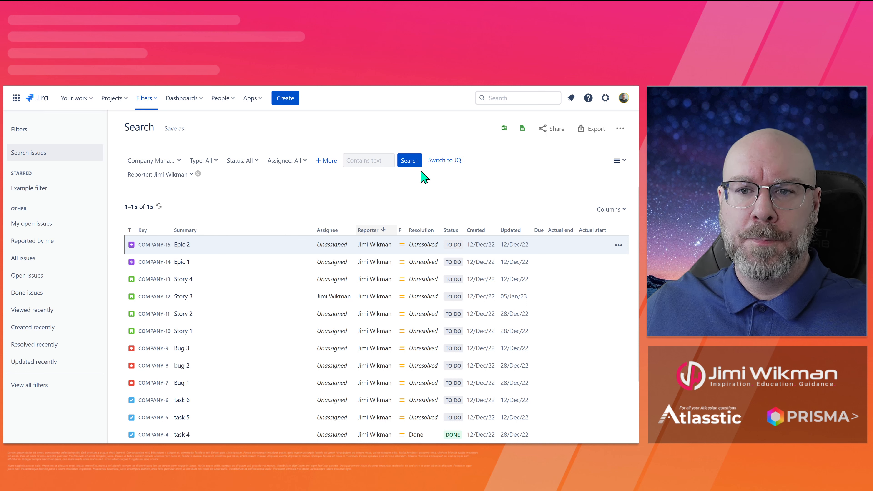
Step: Switch the search to JQL and replace the whole query with project = "Company Managed Project"
left_click(447, 160)
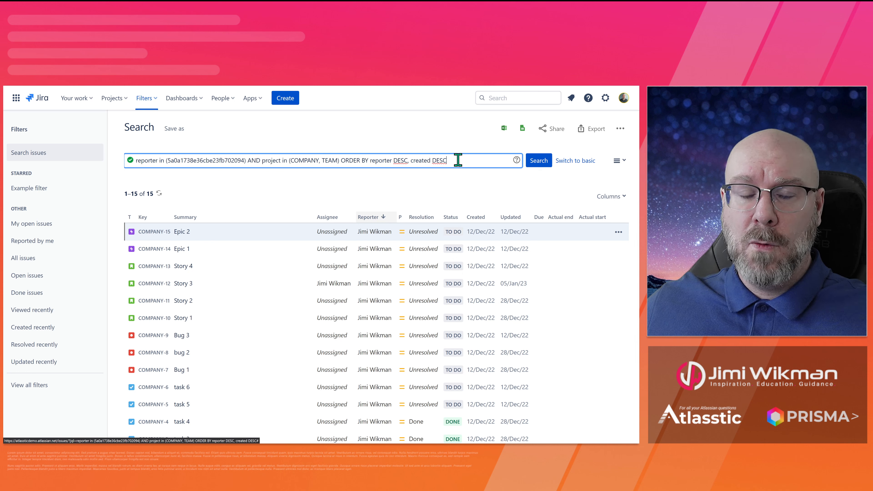
left_click_drag(458, 160, 128, 168)
key("BackSpace")
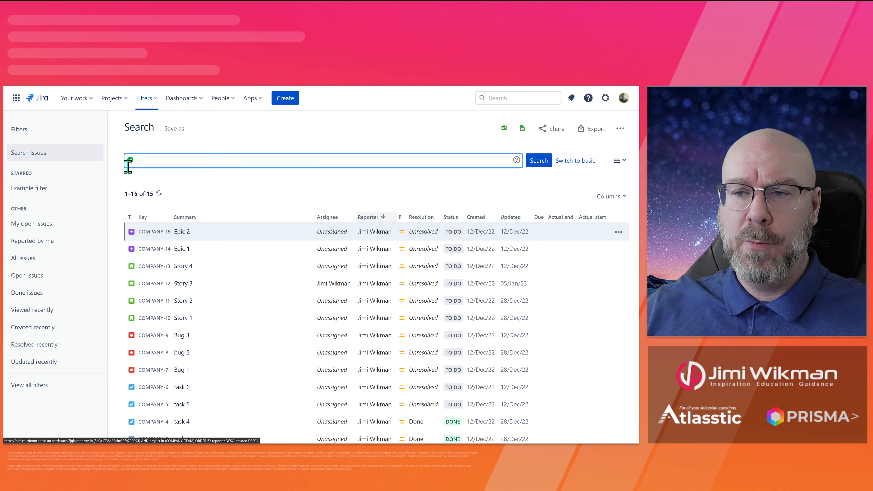
type("proje")
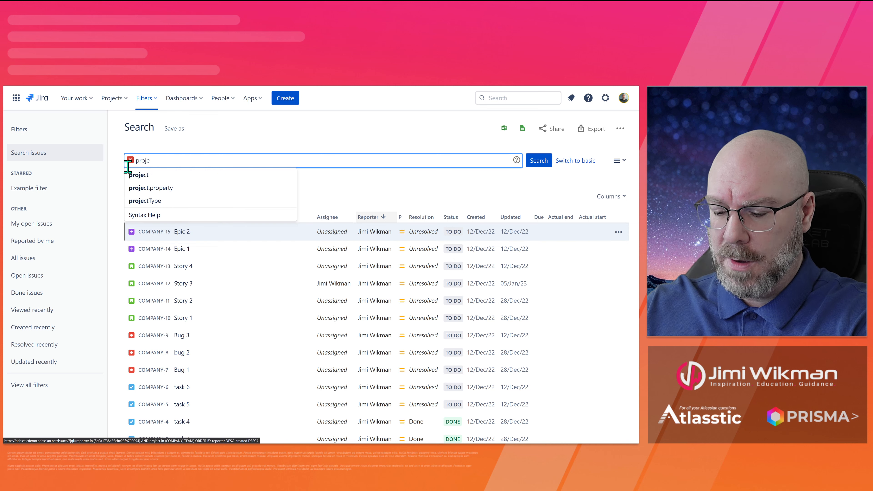
type("ct")
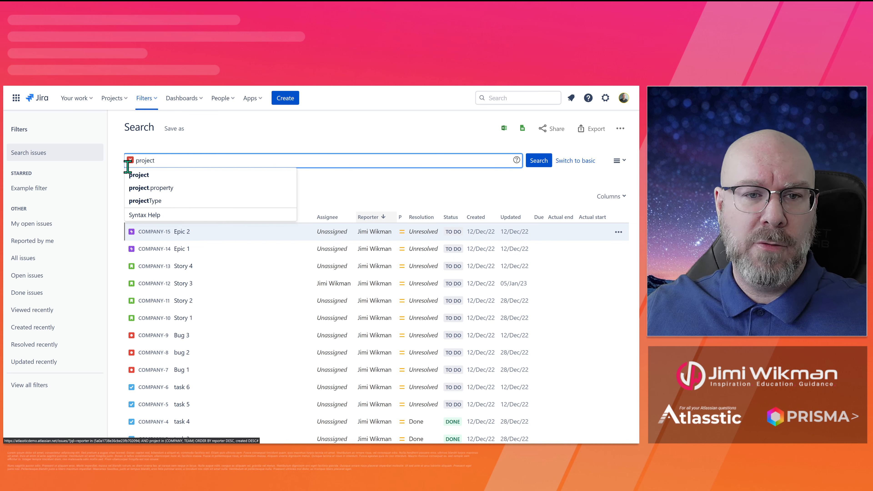
left_click(155, 176)
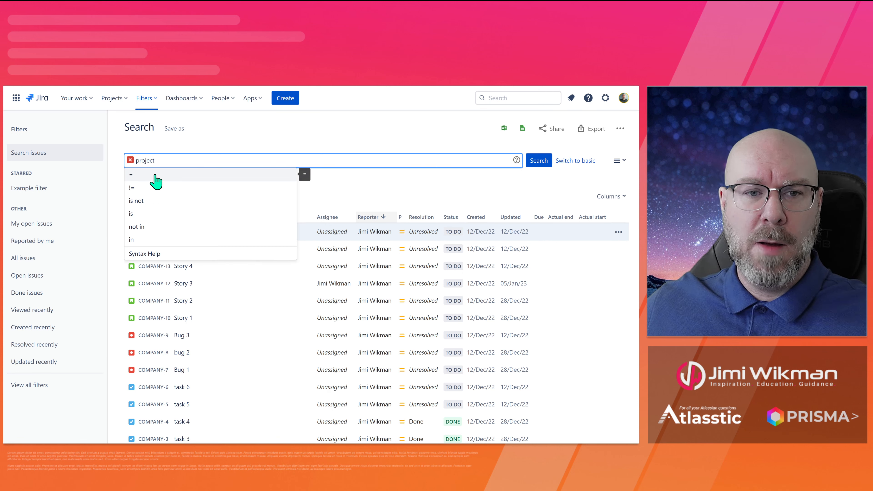
left_click(156, 175)
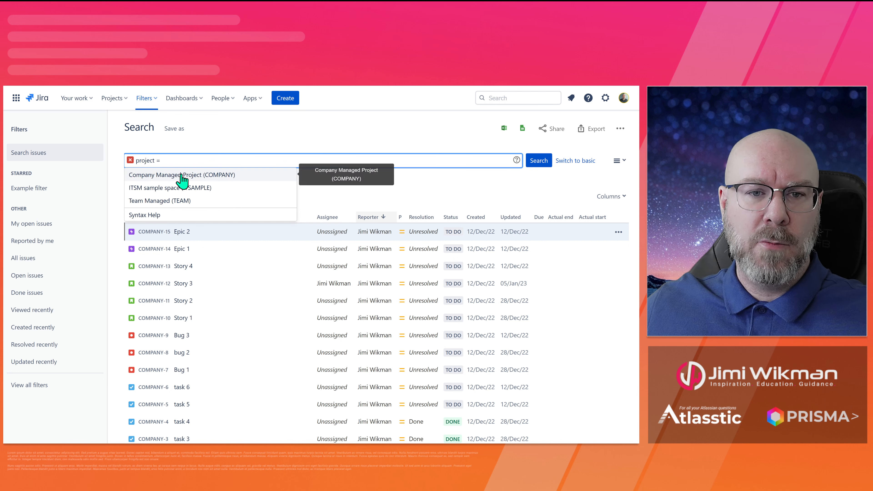
left_click(166, 176)
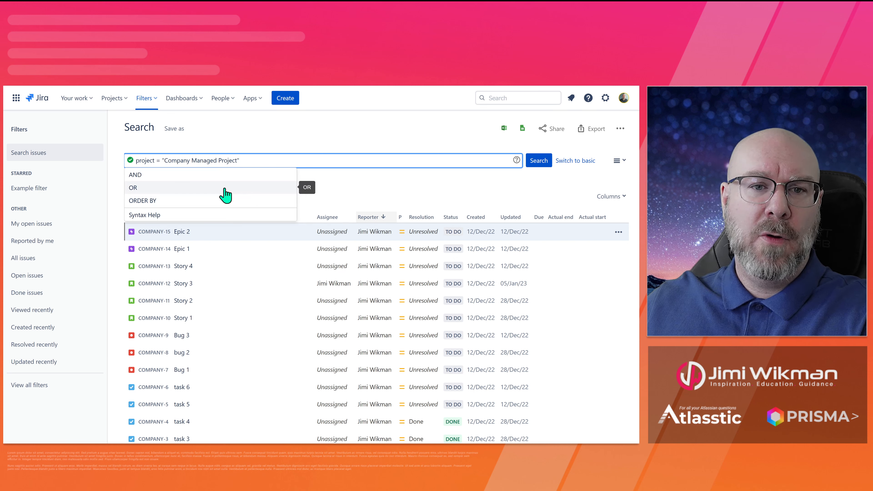
Step: Extend the JQL query with an AND assignee = condition for the same user as the reporter
left_click(221, 176)
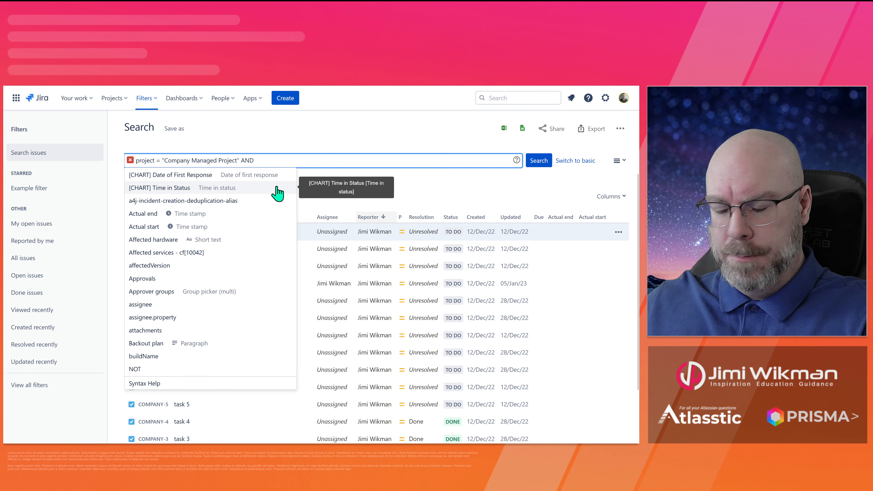
left_click(158, 304)
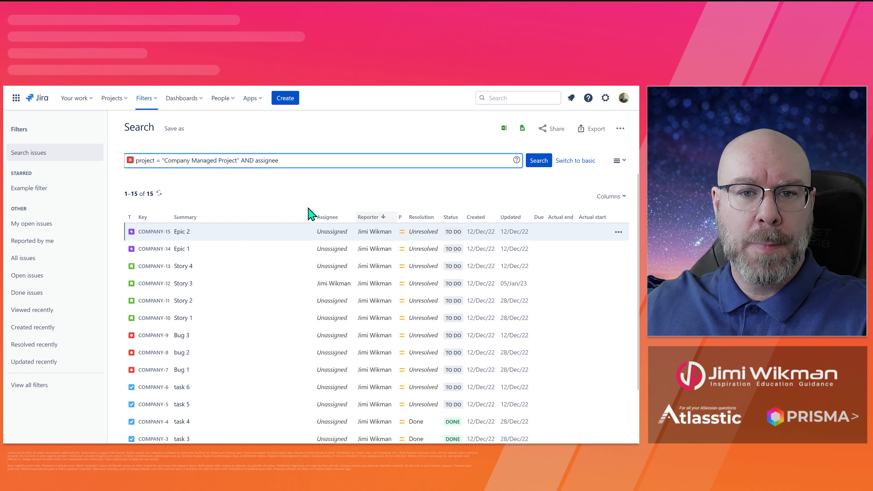
left_click(159, 174)
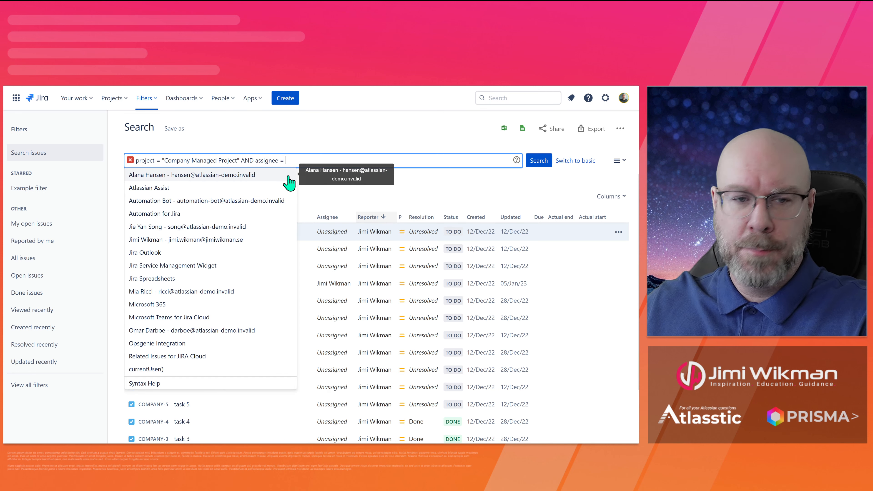
type("jimi")
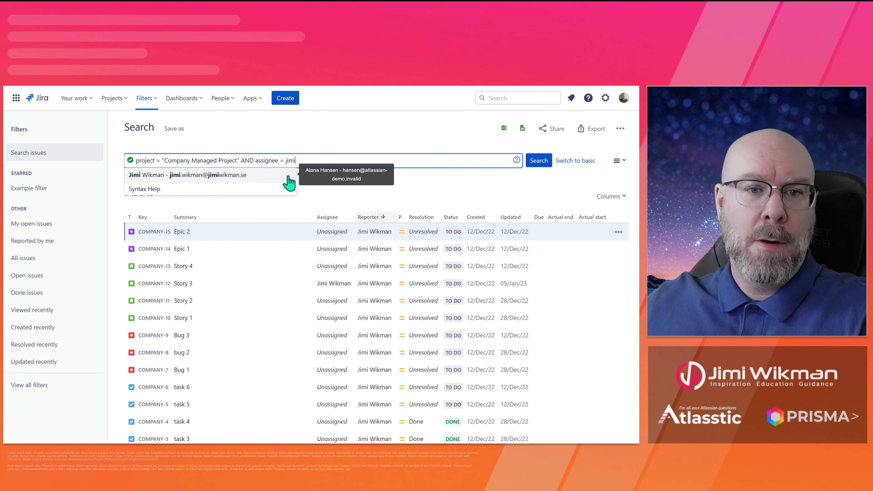
left_click(289, 182)
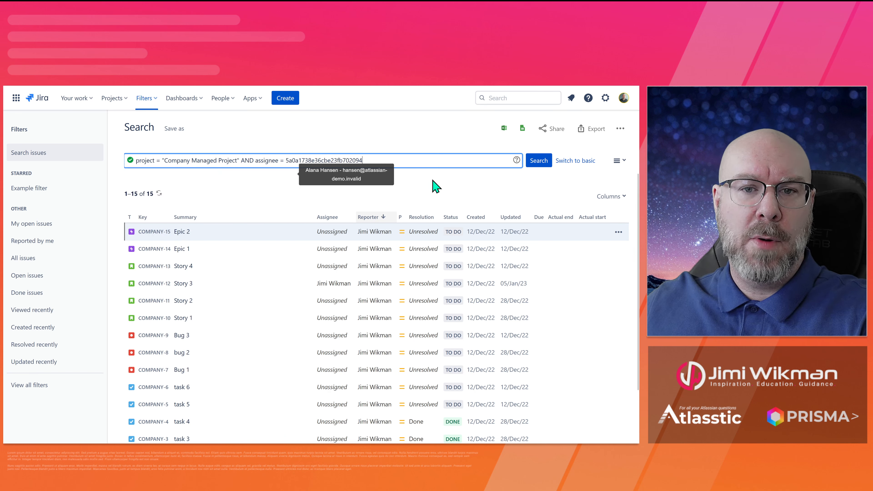
left_click(277, 185)
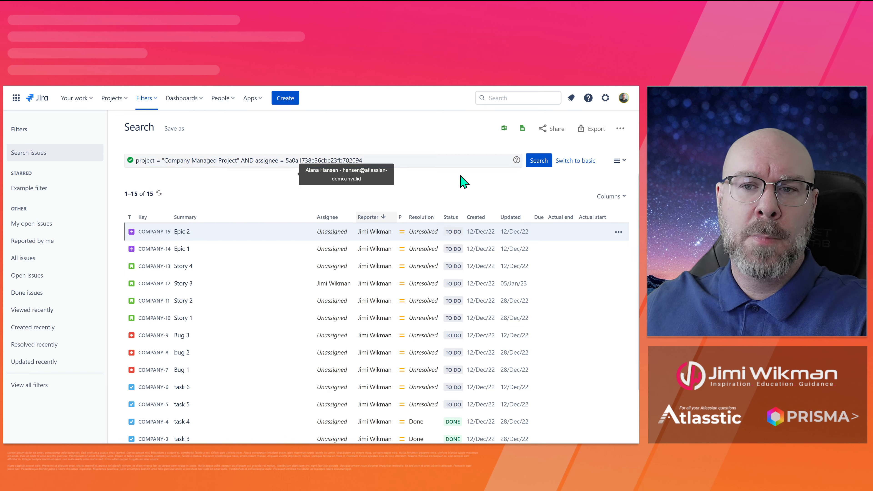
Step: Return to the basic search and set the Assignee filter to the suggested user
left_click(583, 165)
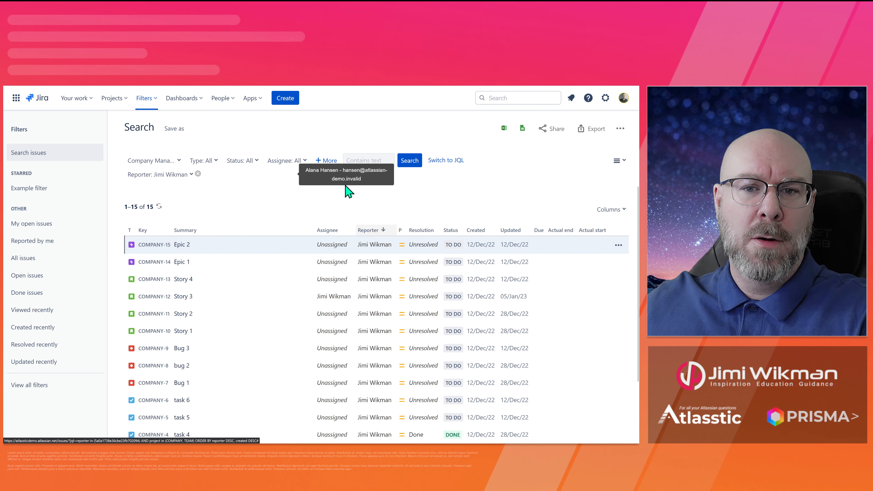
left_click(283, 163)
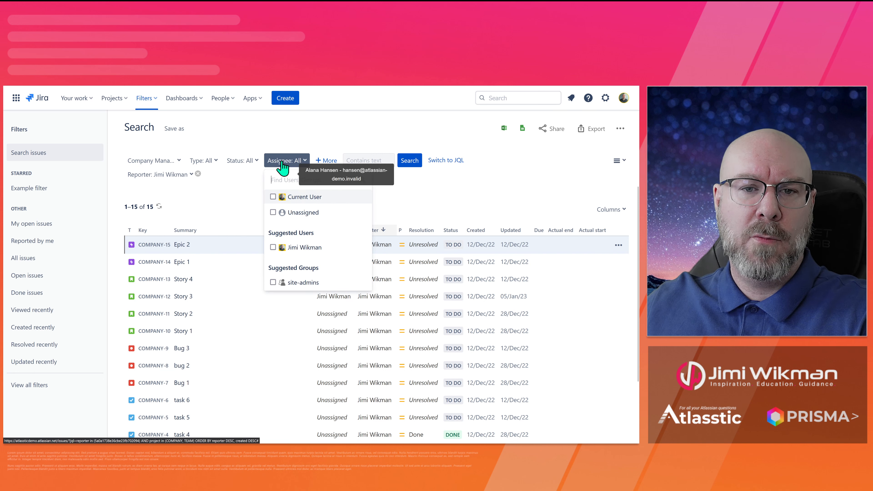
left_click(273, 248)
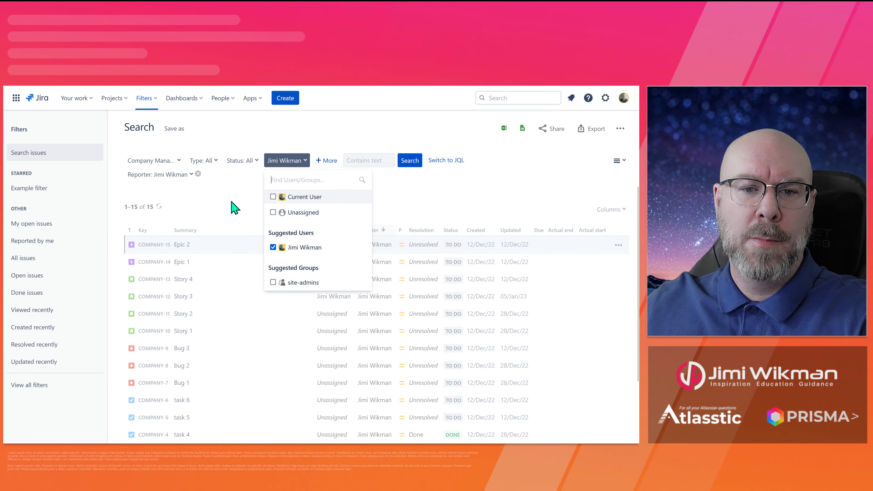
left_click(429, 197)
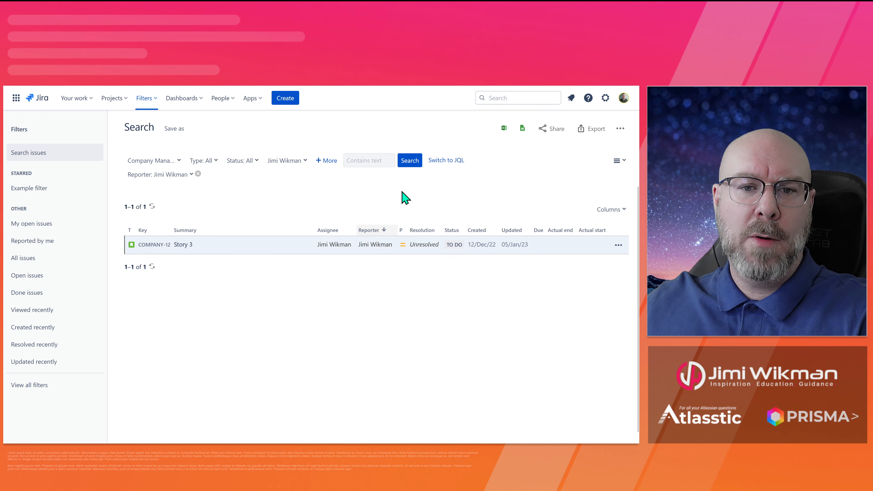
Step: Show the filtered search as JQL and highlight the assignee's account ID in the query
left_click(441, 165)
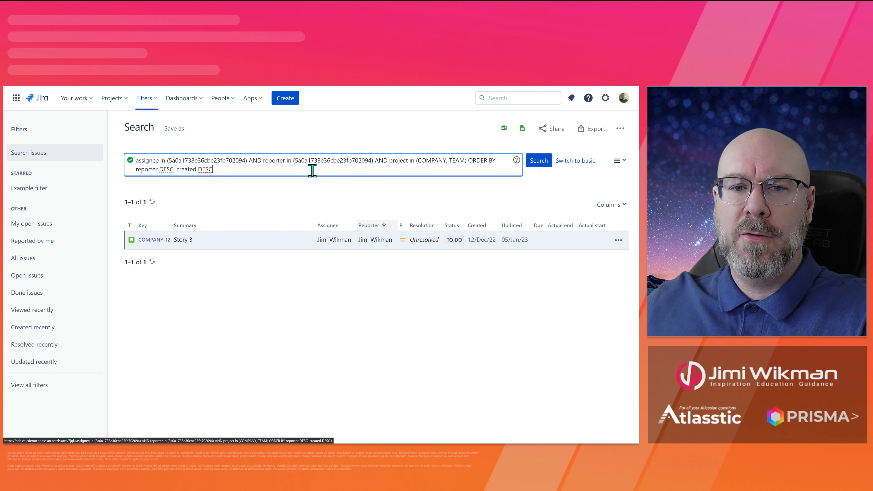
left_click_drag(245, 160, 167, 161)
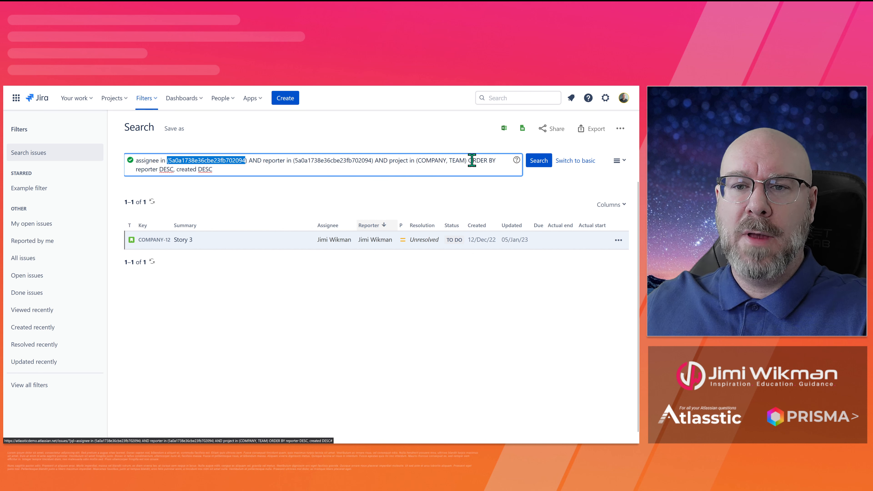
Step: Highlight the ORDER BY clause in the JQL query and return to the basic search
left_click_drag(468, 161, 474, 170)
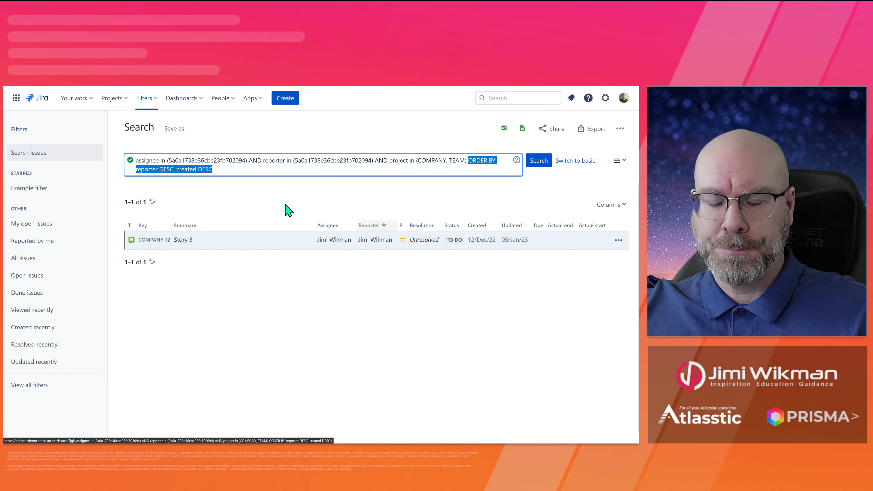
left_click(588, 163)
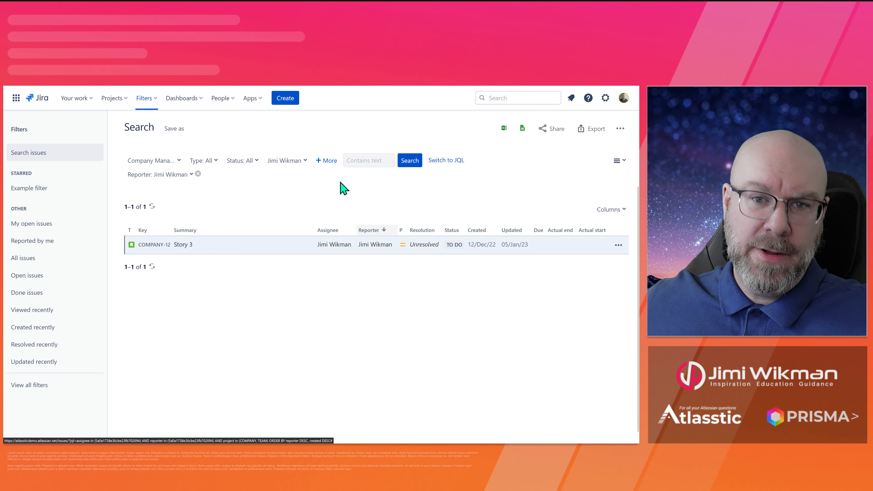
Step: Remove the Reporter criterion from the basic search and clear the sorting of the results
left_click(198, 174)
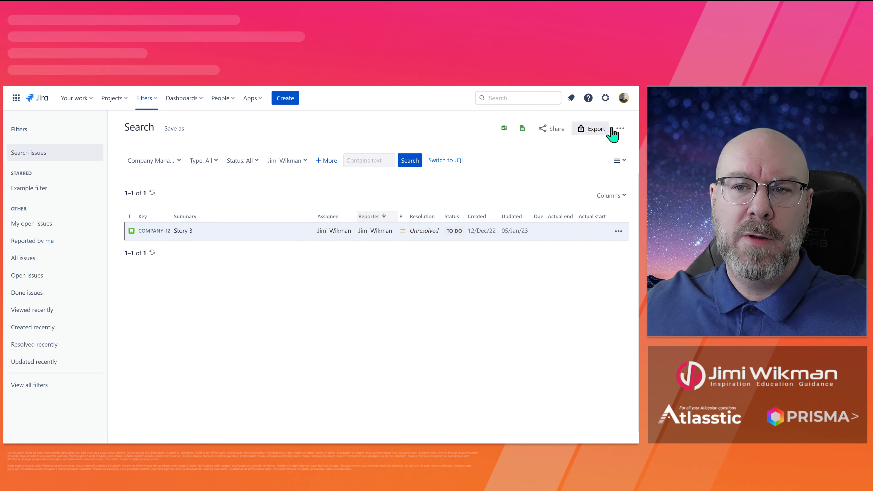
left_click(620, 130)
left_click(578, 162)
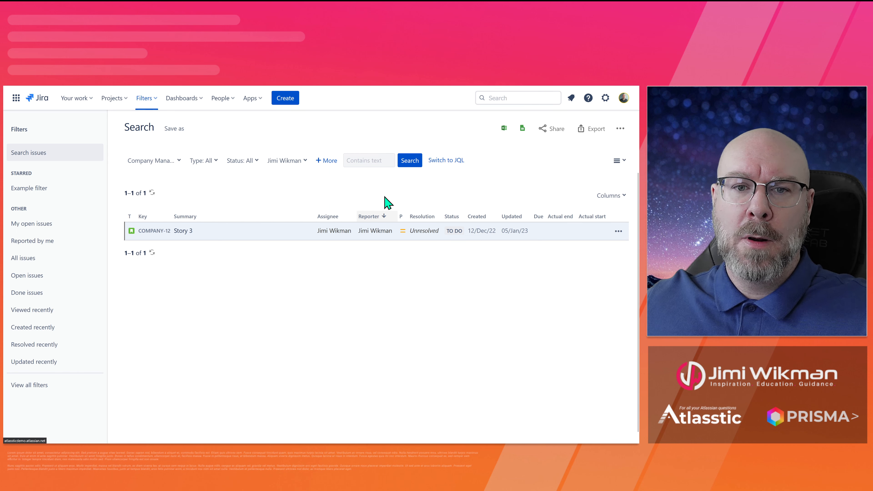
Step: Deselect Team Managed in the Project filter and clear the selected user from the Assignee filter
left_click(155, 164)
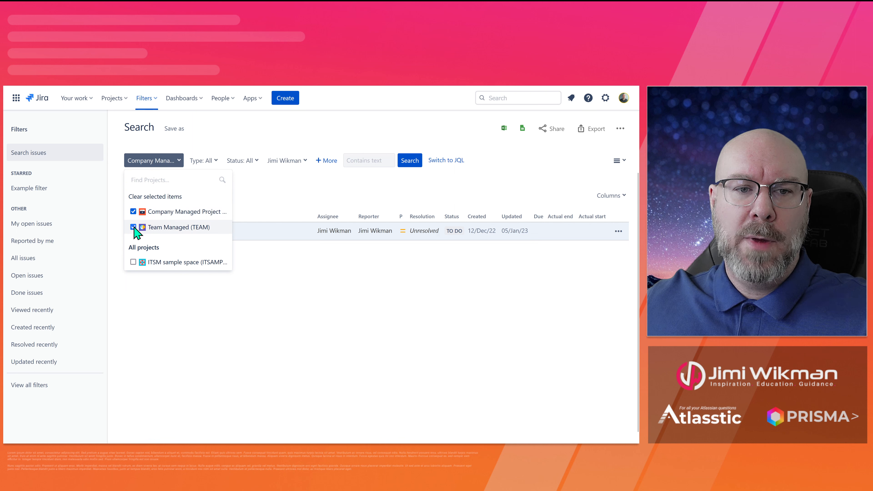
left_click(286, 200)
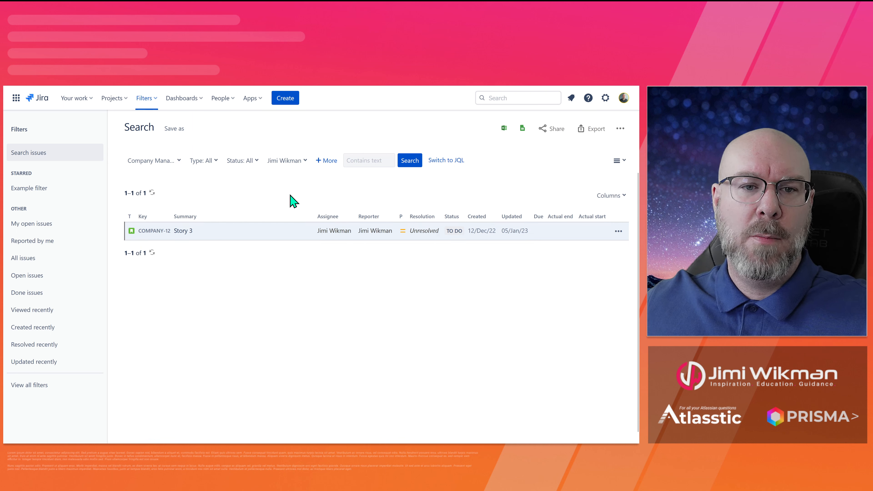
left_click(285, 164)
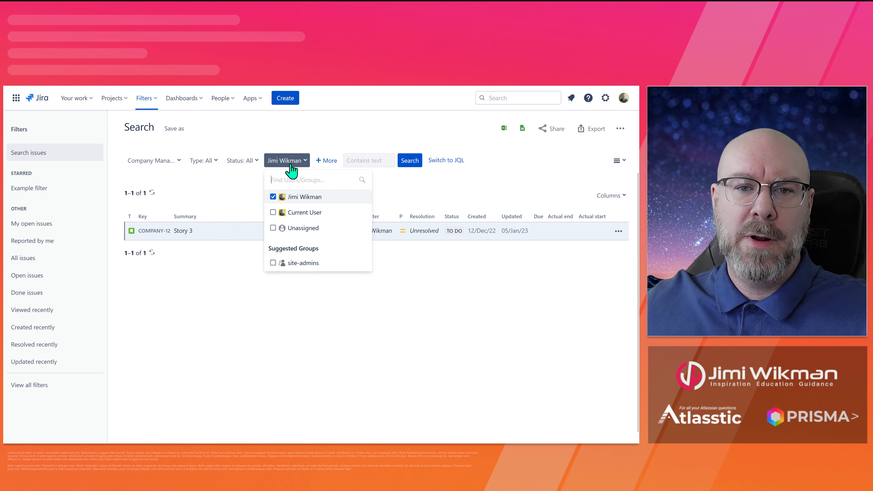
left_click(279, 198)
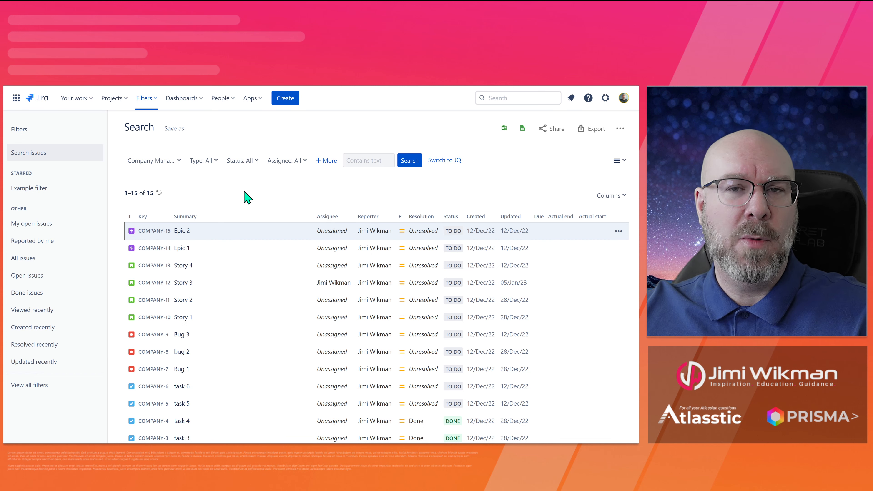
Step: Save the current search as a filter named Demo
left_click(175, 129)
left_click(278, 262)
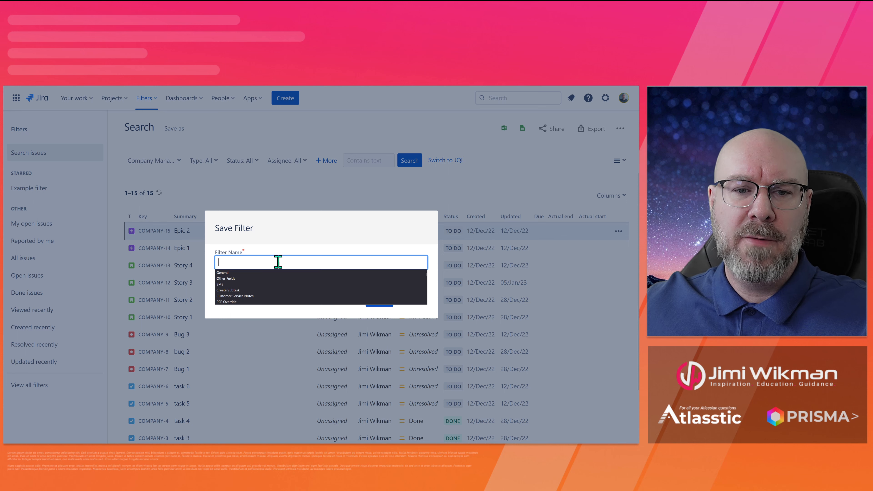
type("Demo")
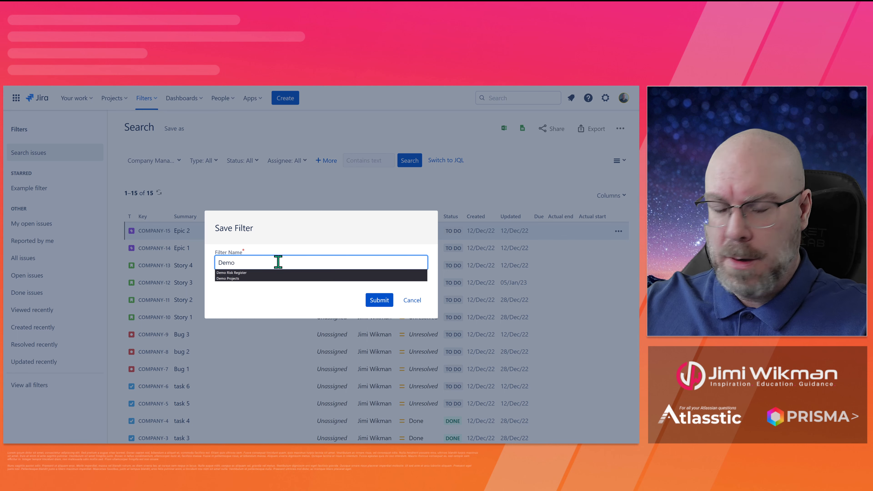
left_click(381, 303)
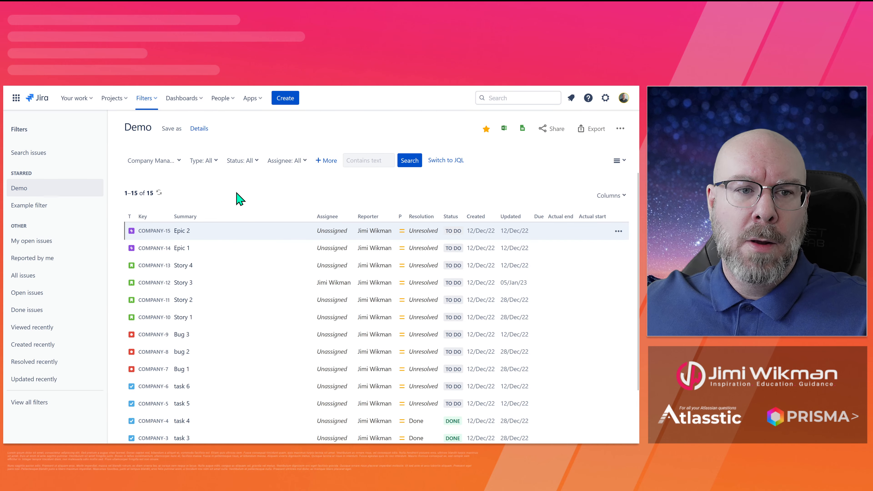
Step: Highlight the Demo filter's title, remove the filter from the starred filters and star it again
left_click_drag(152, 129, 129, 128)
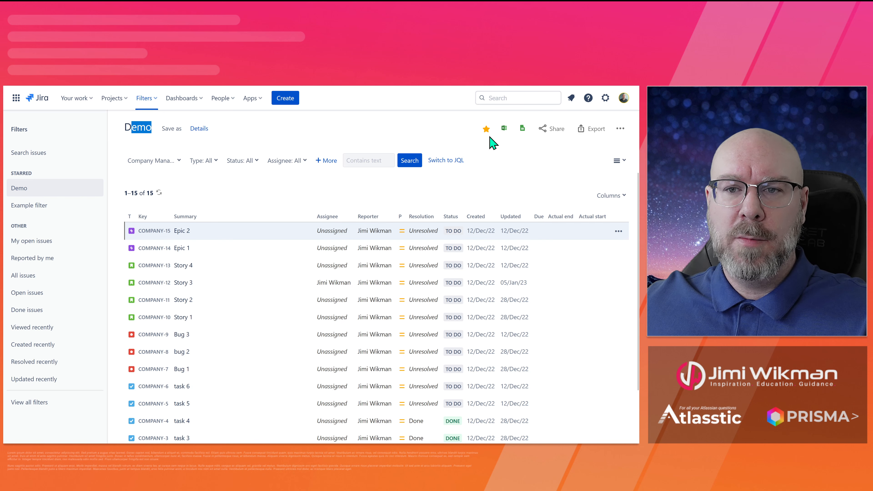
left_click(486, 129)
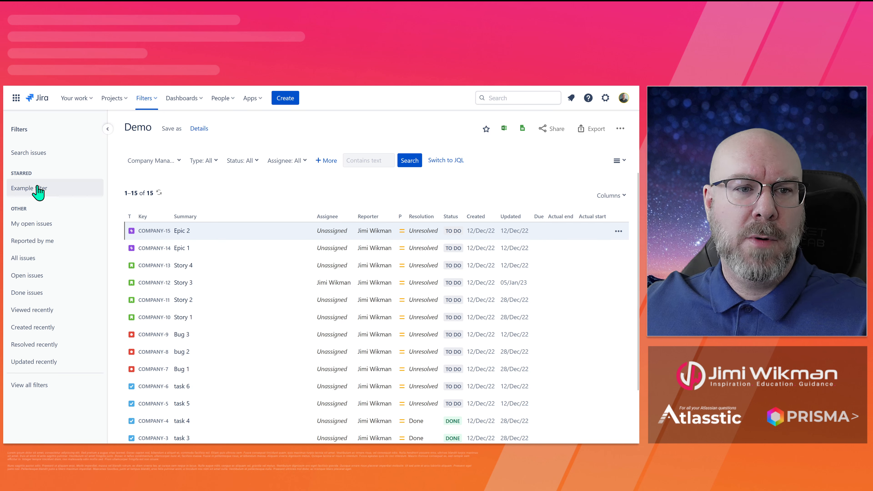
left_click(486, 130)
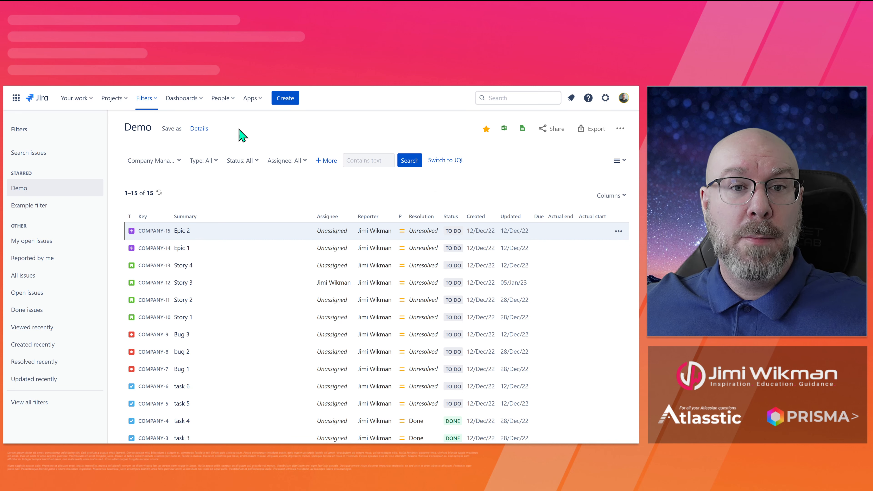
Step: Examine the Demo filter's details, highlighting its visibility, edit permission and subscription information
left_click(200, 130)
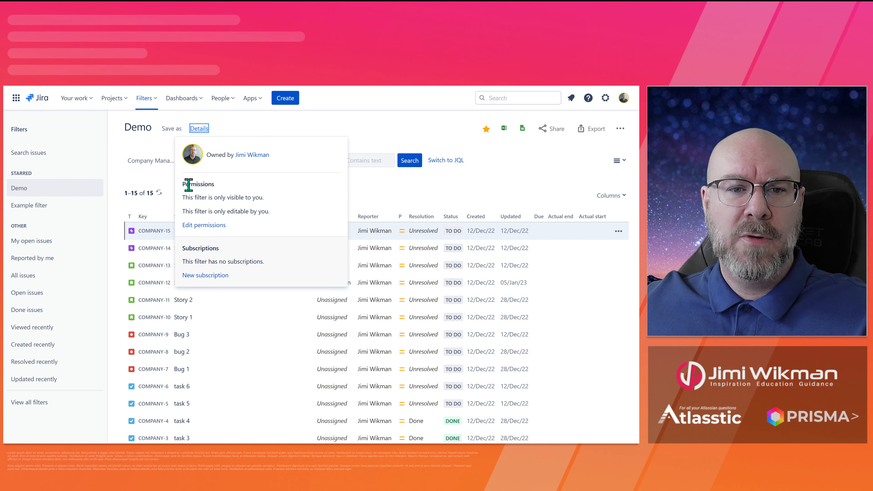
left_click_drag(182, 198, 270, 203)
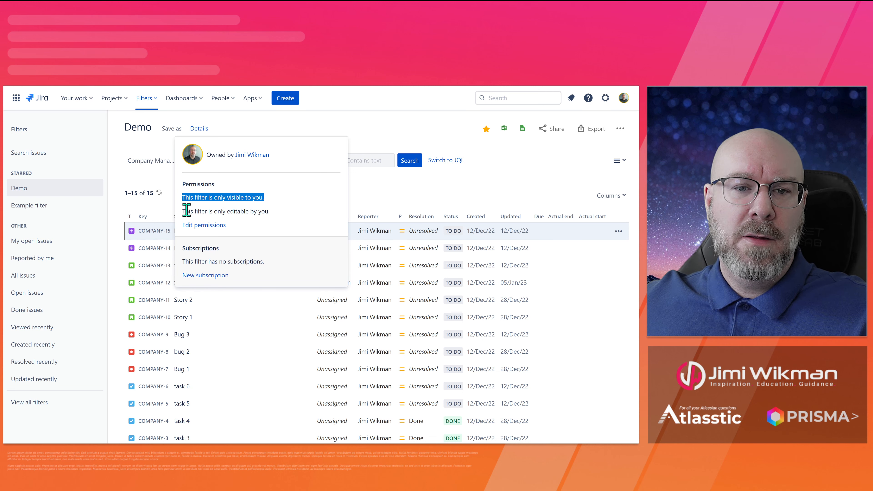
left_click_drag(186, 210, 277, 215)
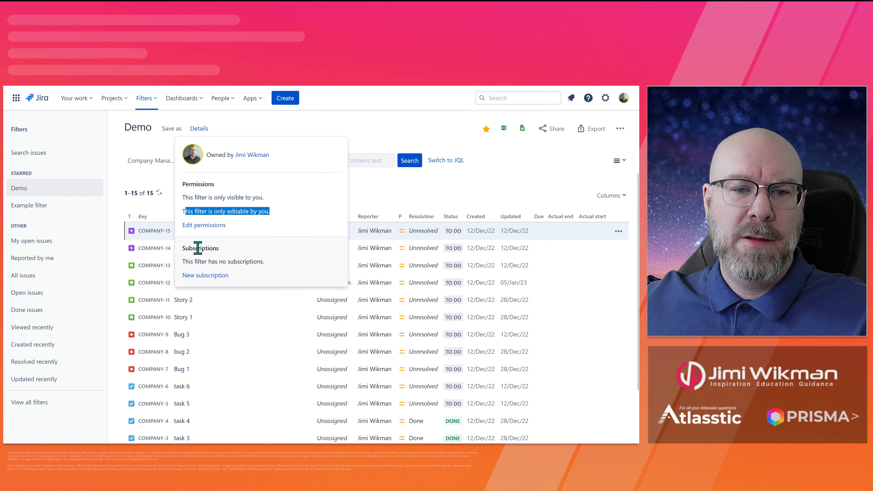
left_click_drag(181, 248, 243, 262)
left_click(264, 230)
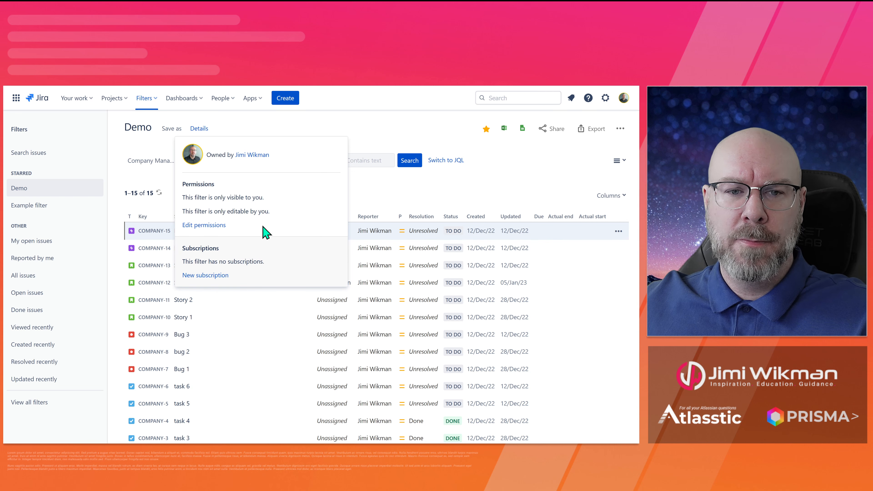
Step: Edit the Demo filter's permissions and add My organization as a viewer
left_click(203, 224)
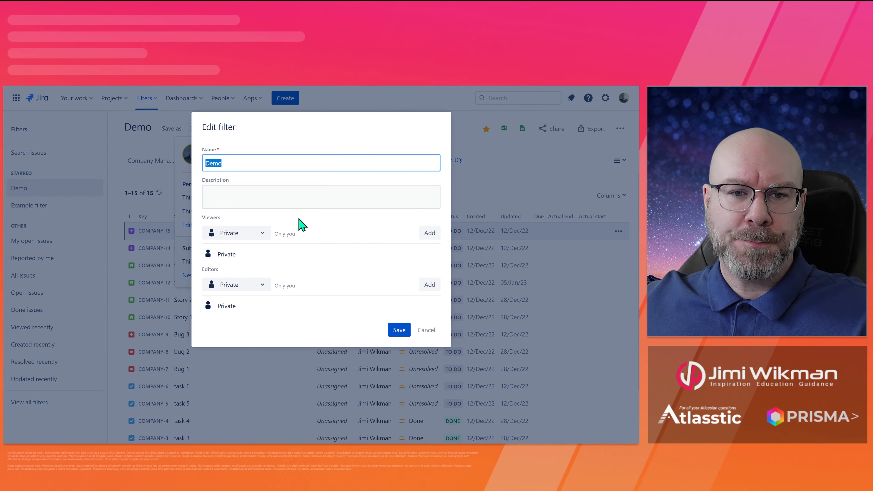
left_click(251, 194)
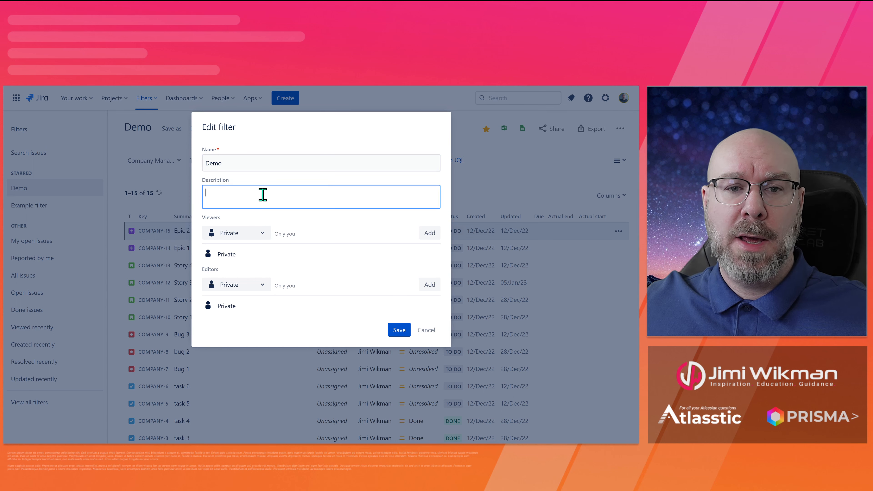
left_click(230, 234)
left_click(230, 234)
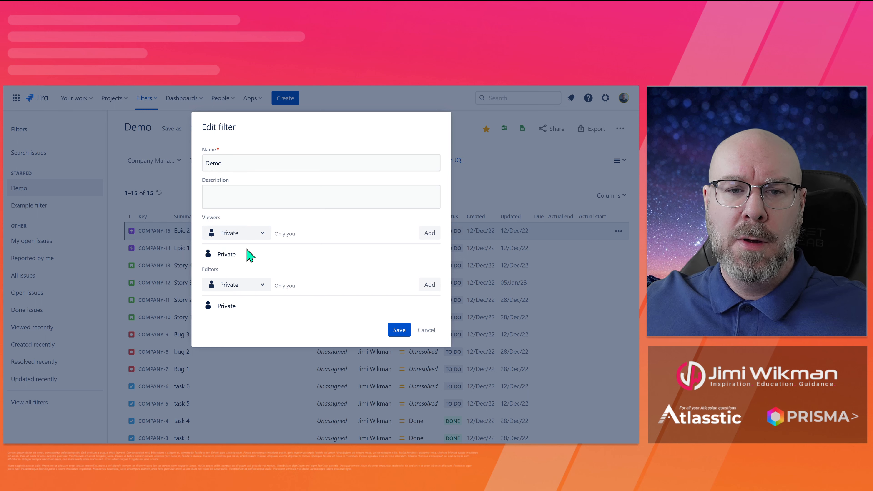
left_click(238, 234)
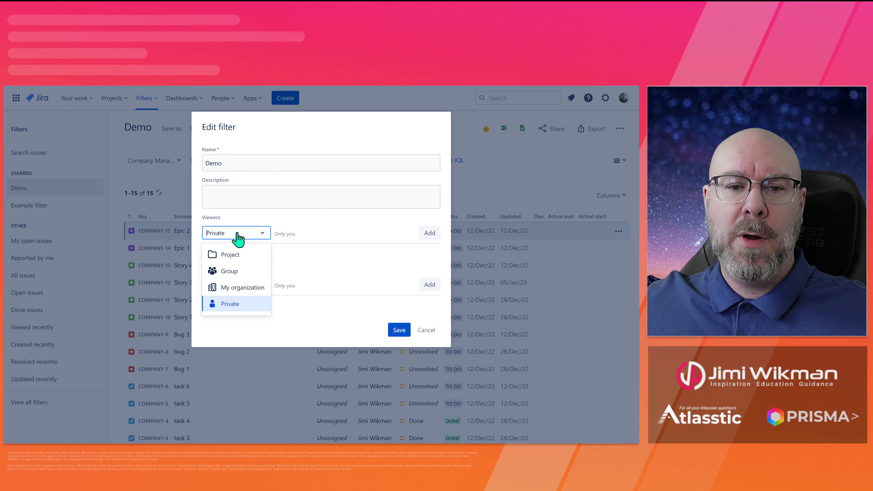
left_click(245, 289)
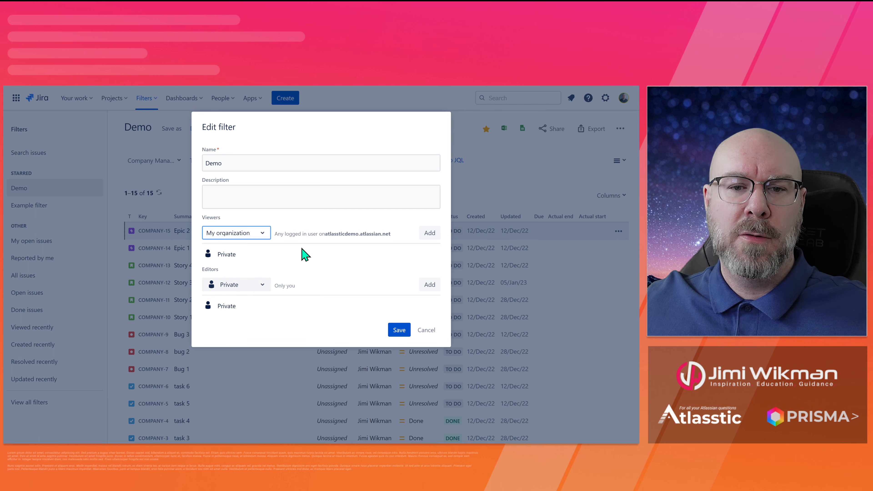
left_click(429, 234)
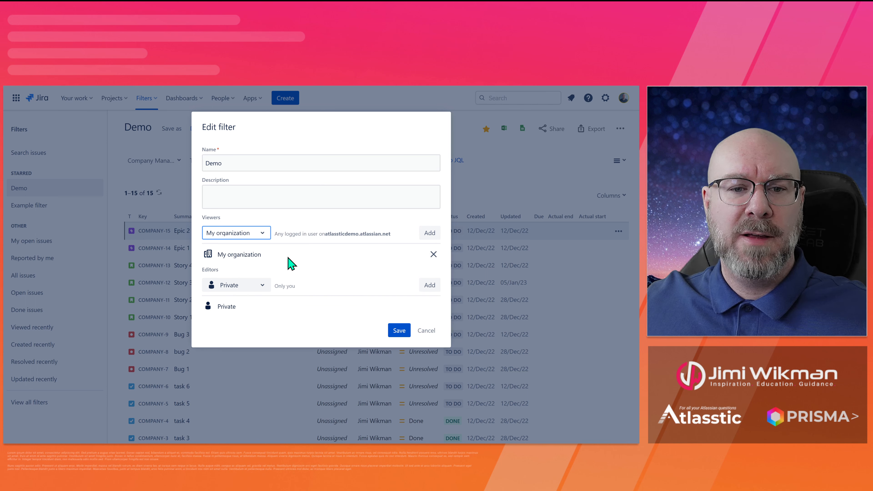
Step: Add the site-admins group as an editor of the Demo filter and save the permissions
left_click(252, 287)
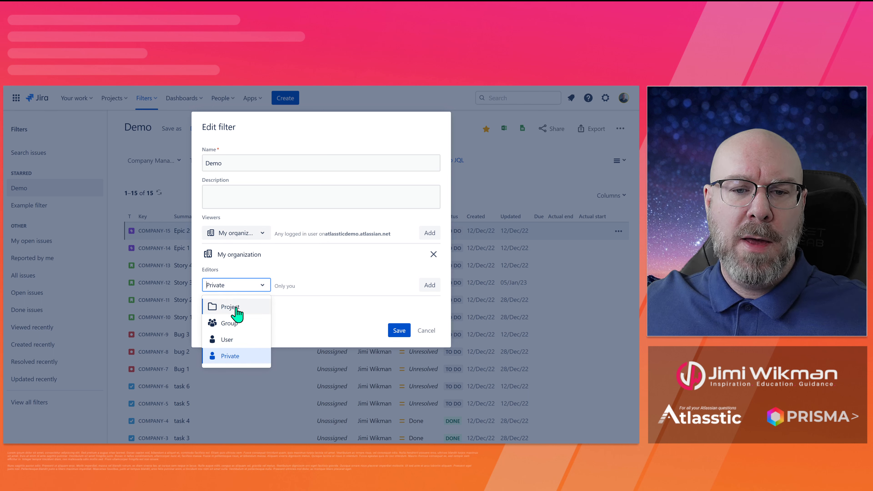
left_click(237, 324)
left_click(310, 290)
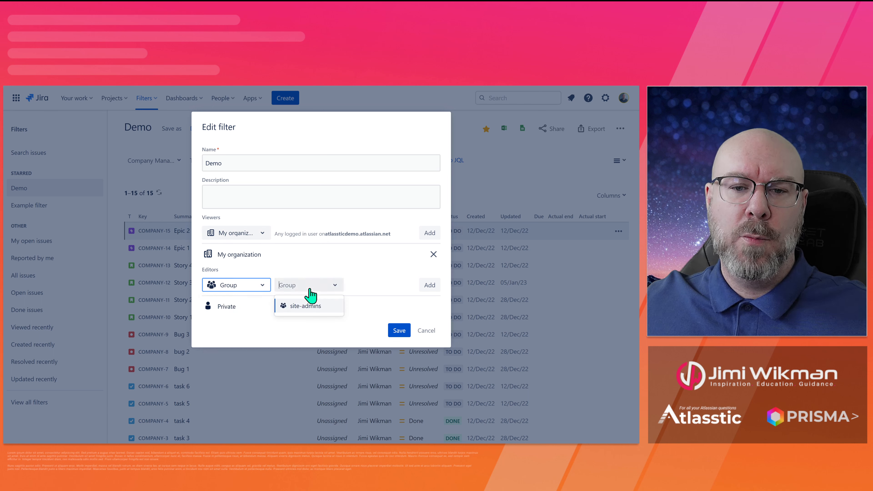
left_click(306, 306)
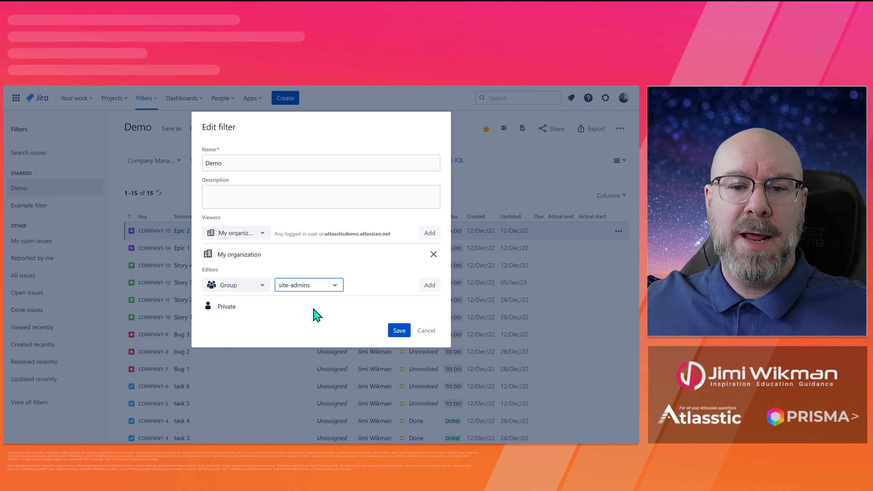
left_click(243, 289)
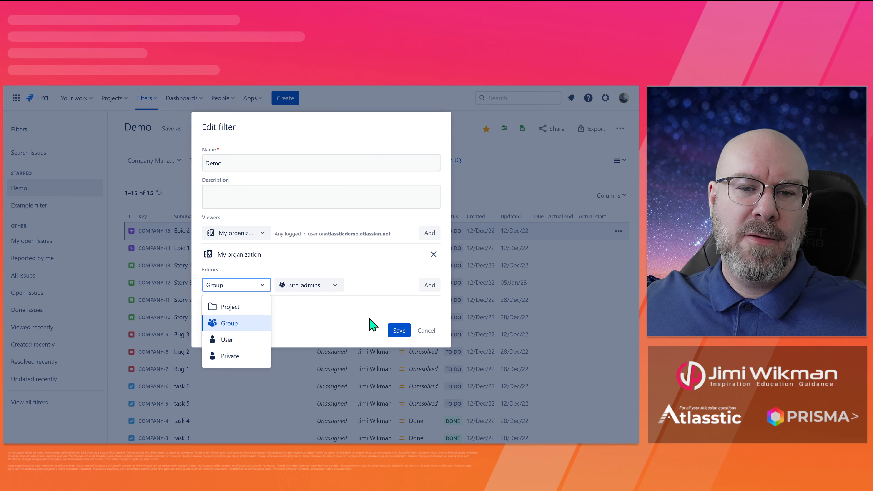
left_click(430, 285)
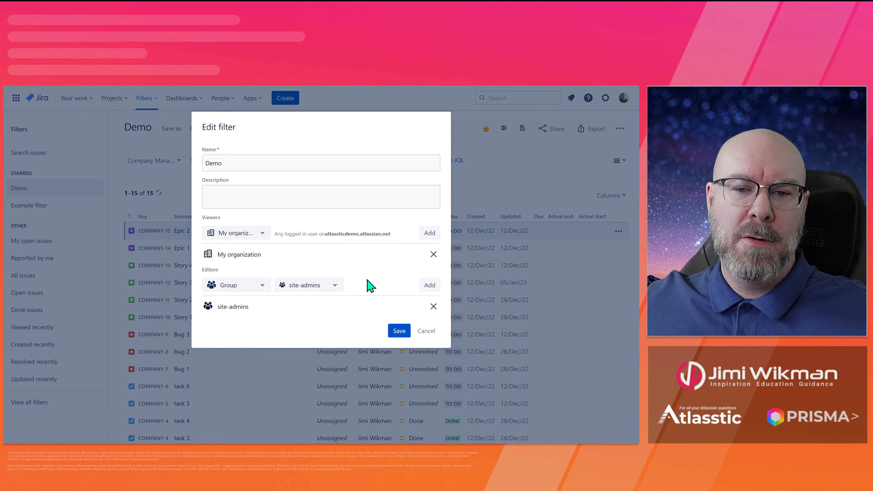
left_click_drag(272, 259, 212, 256)
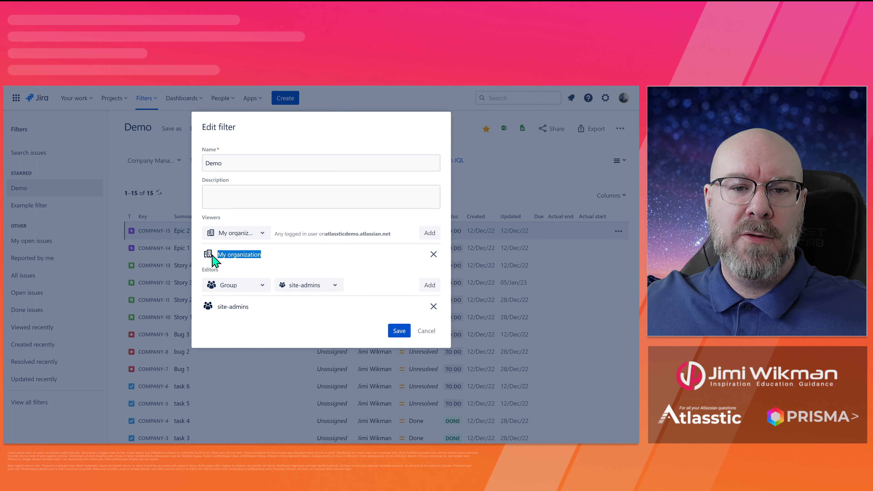
left_click_drag(259, 307, 216, 307)
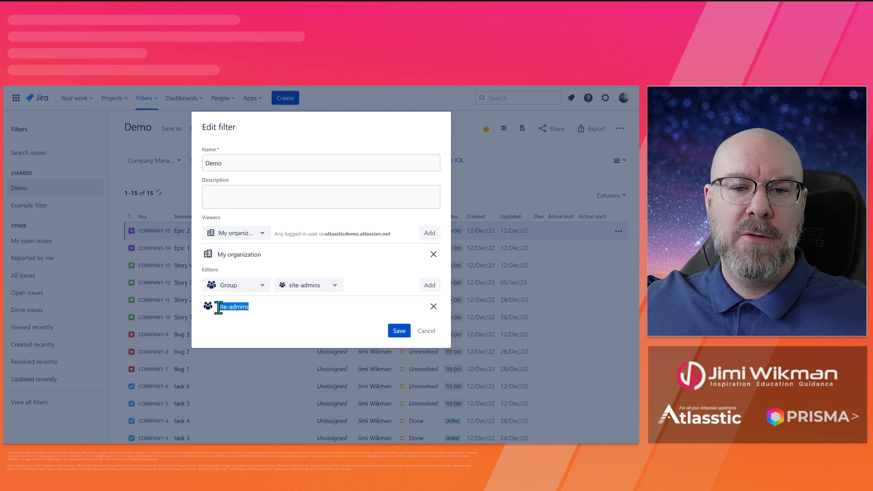
left_click(400, 333)
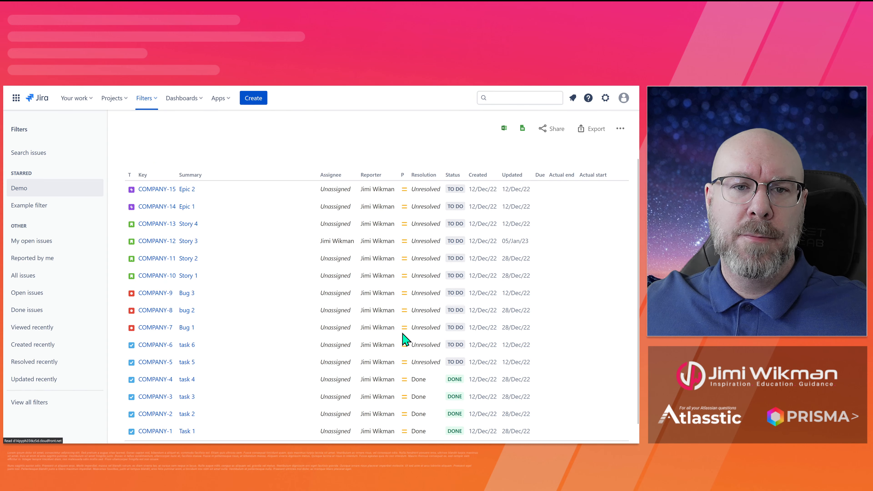
Step: Review the Demo filter's details again, highlighting who can view it and which group can edit it
left_click(200, 130)
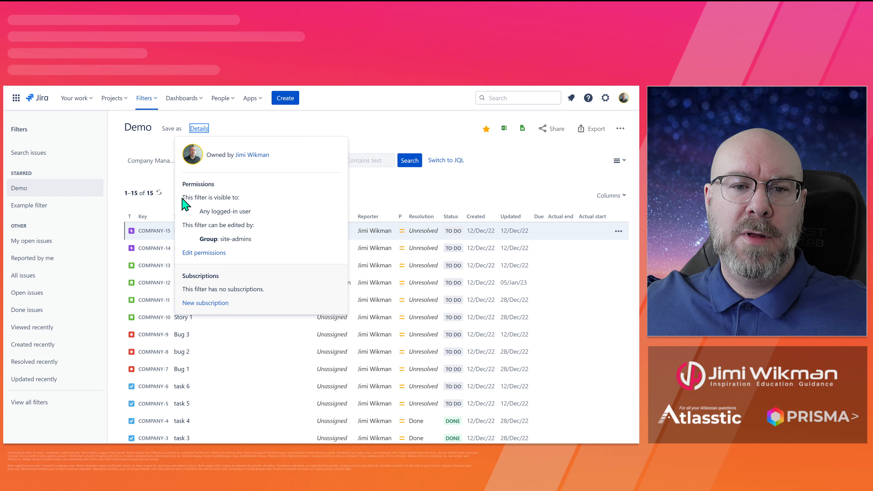
left_click_drag(199, 211, 257, 216)
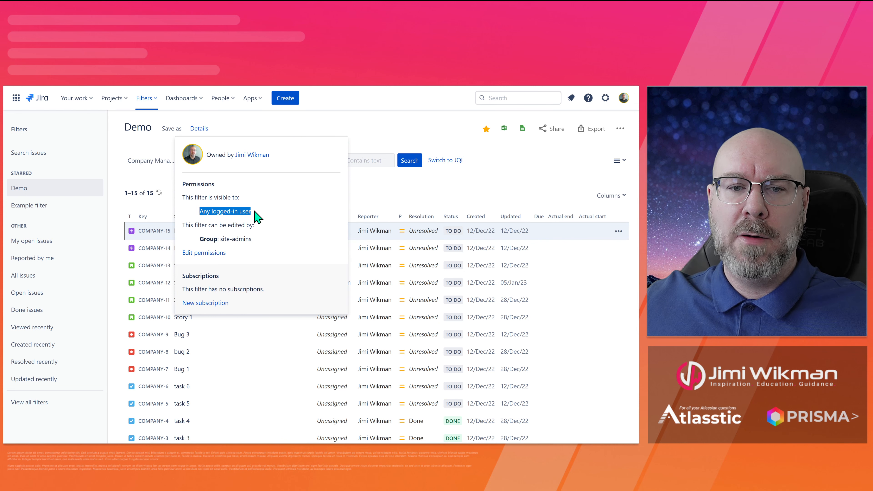
left_click_drag(199, 239, 265, 242)
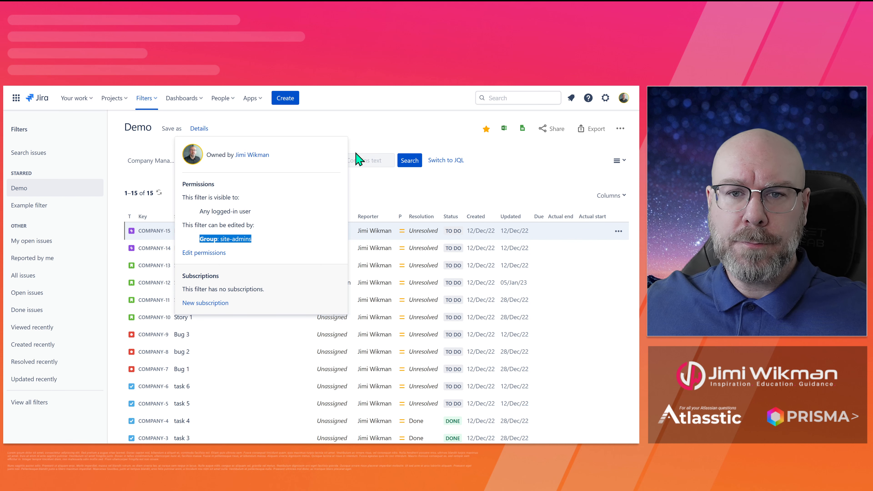
Step: Start a new subscription for the Demo filter with Personal Subscription as recipient and a daily send time of 8:00 am
left_click(371, 145)
left_click(201, 130)
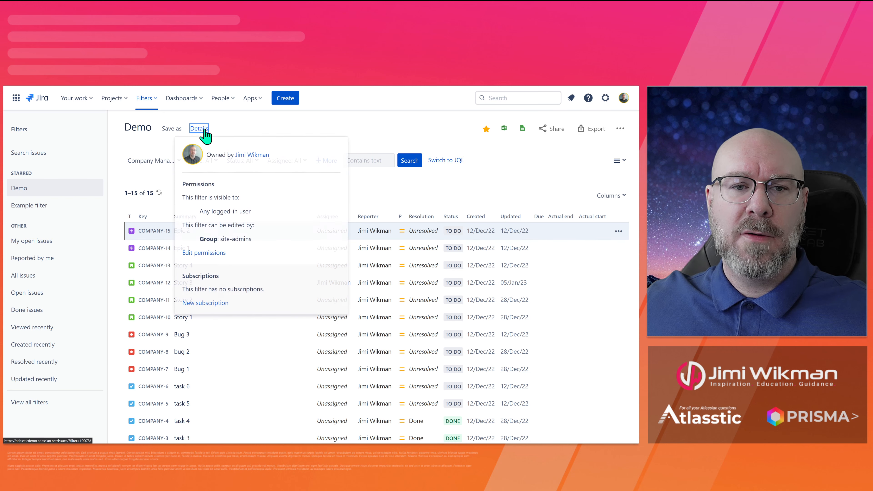
left_click(210, 304)
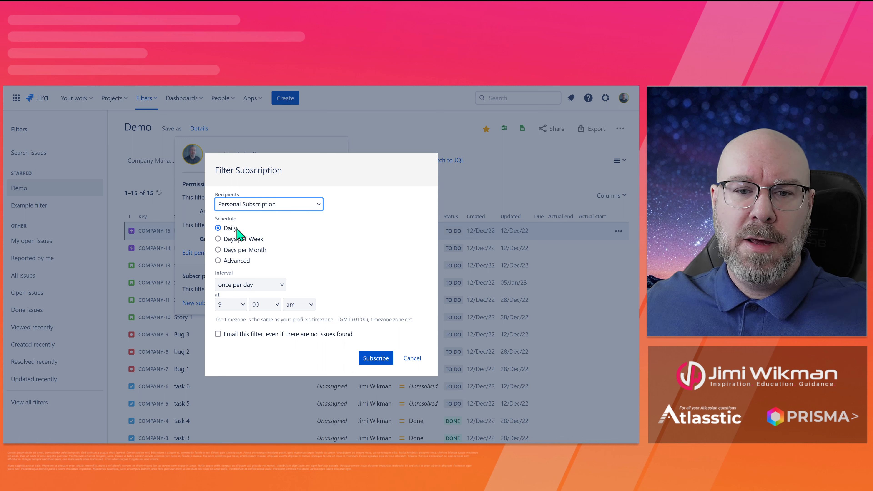
left_click(234, 308)
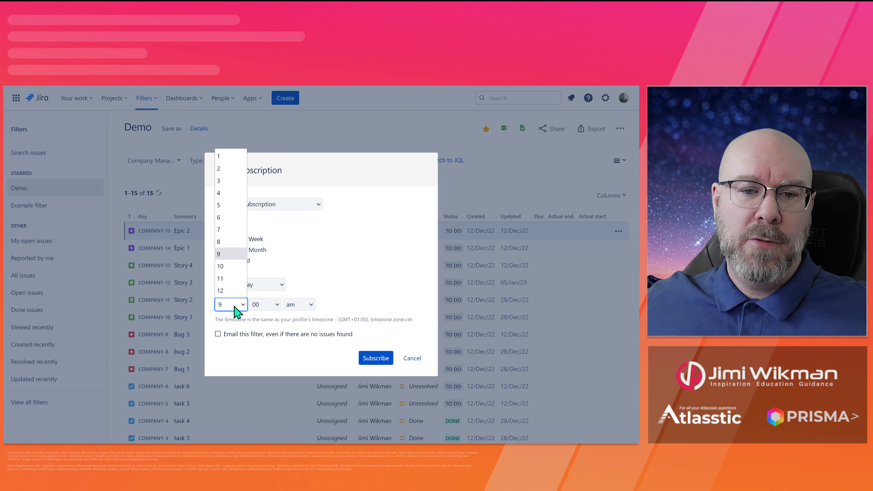
left_click(231, 242)
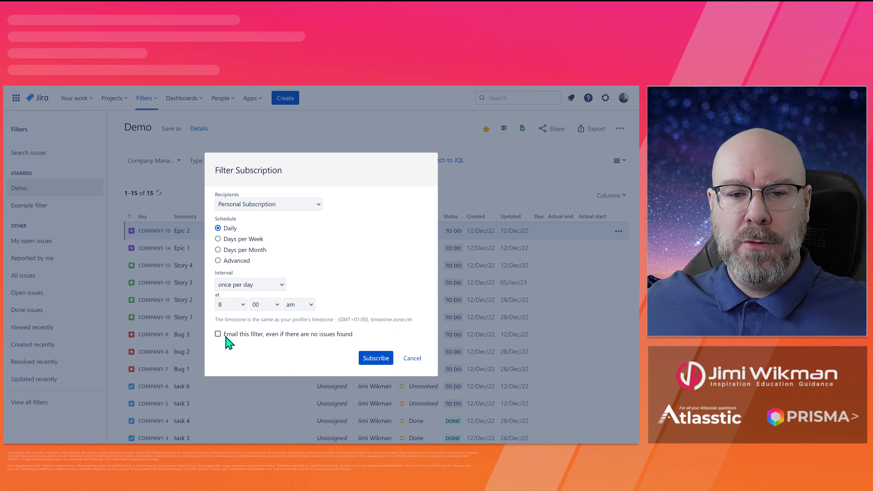
left_click_drag(222, 333, 355, 340)
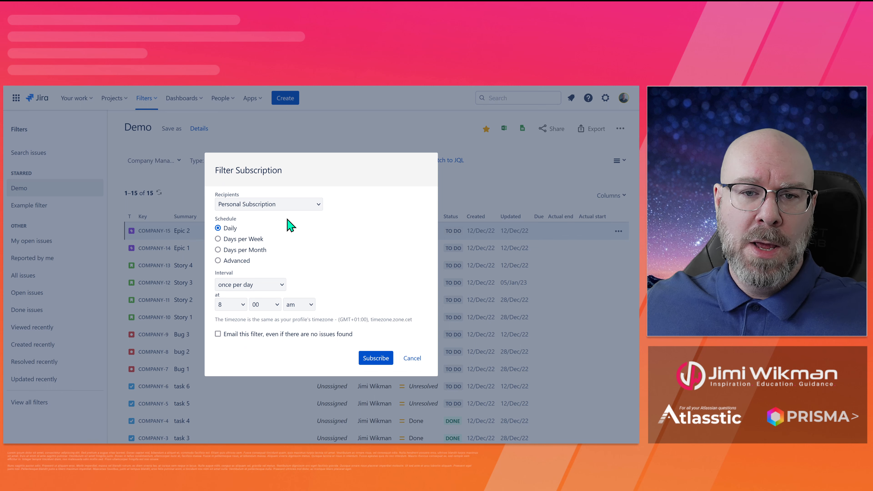
left_click(284, 206)
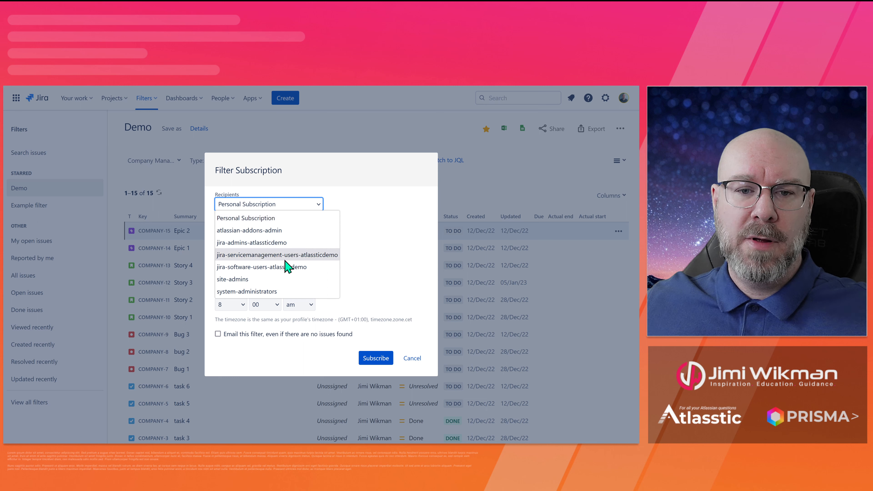
left_click(265, 218)
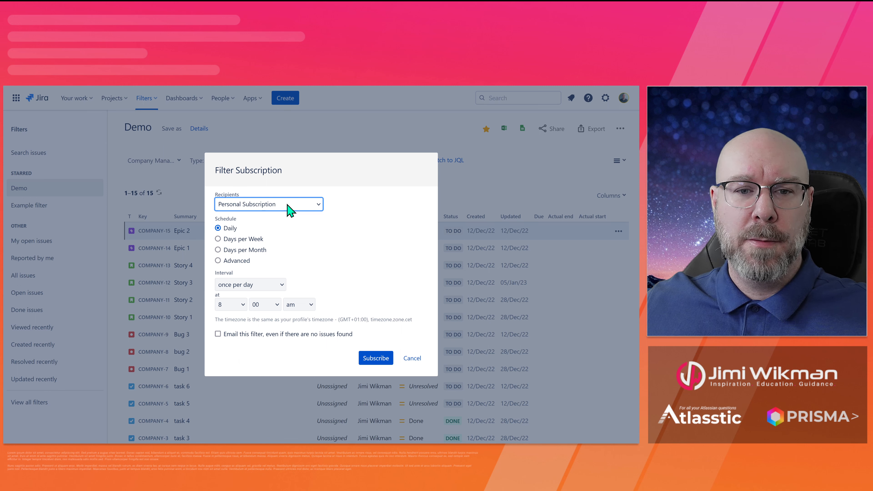
Step: Try a subscription interval of every 15 minutes from 9 am to 12 am, keeping Personal Subscription as recipient
left_click(279, 286)
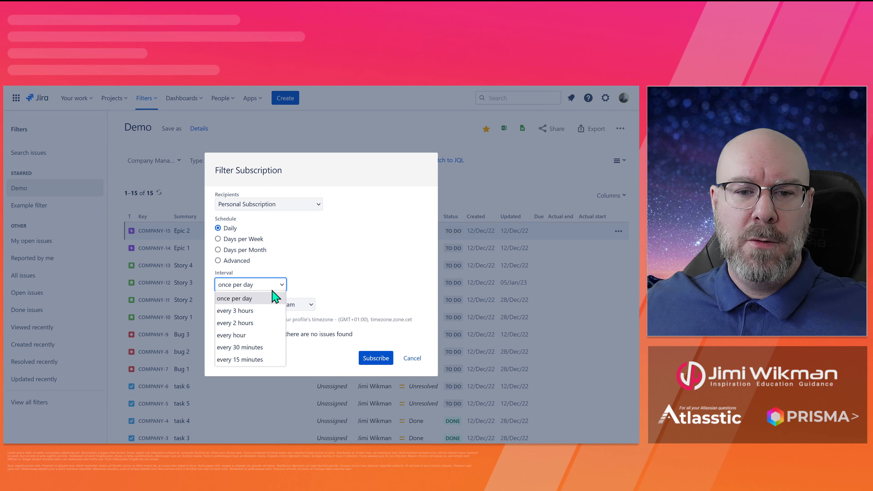
left_click(261, 359)
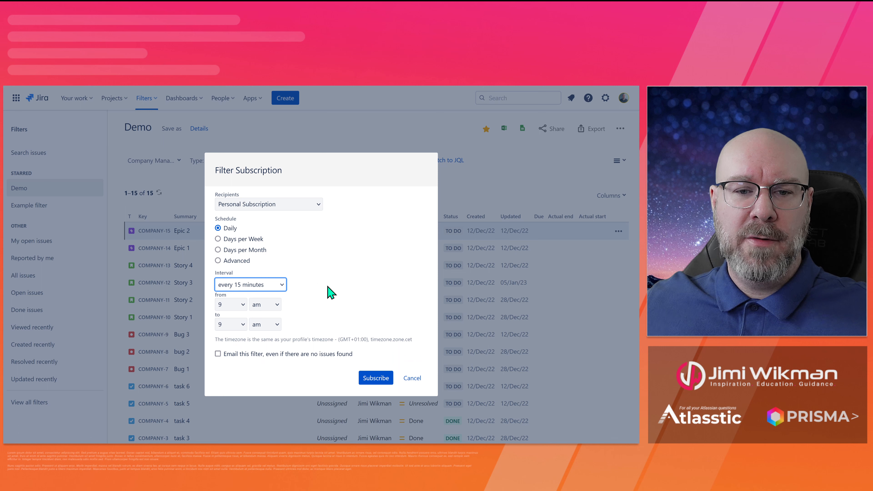
left_click(233, 325)
left_click(234, 310)
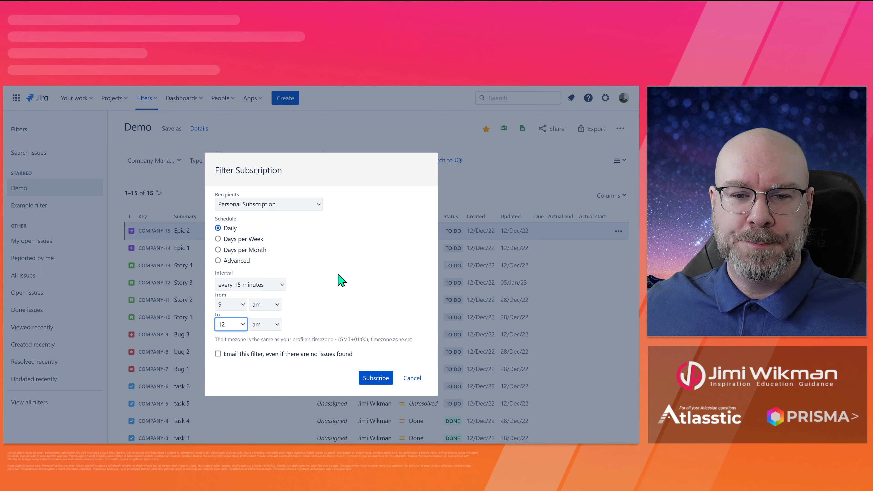
left_click(272, 201)
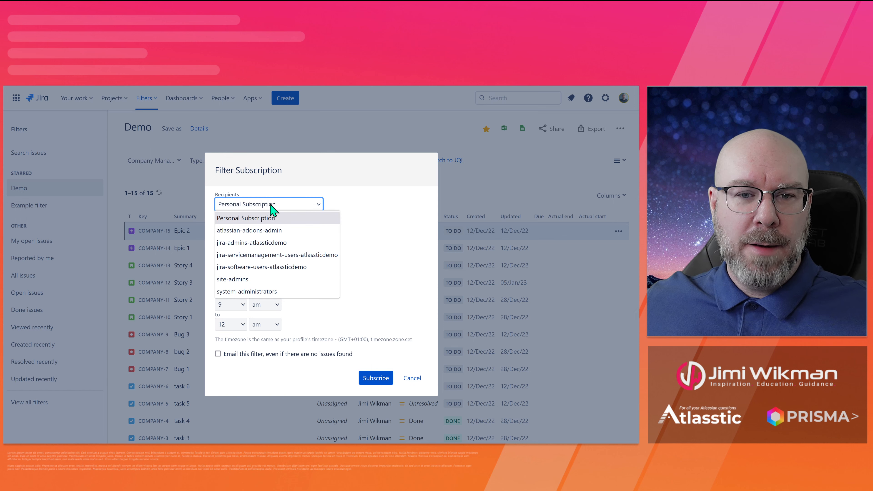
left_click(272, 218)
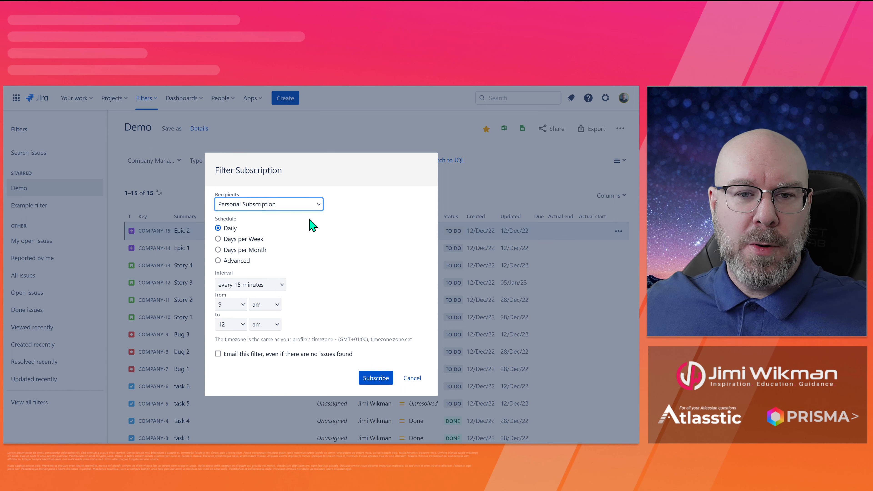
Step: Try the Days per Week schedule by selecting Monday and Friday, and clear both days again
left_click(241, 239)
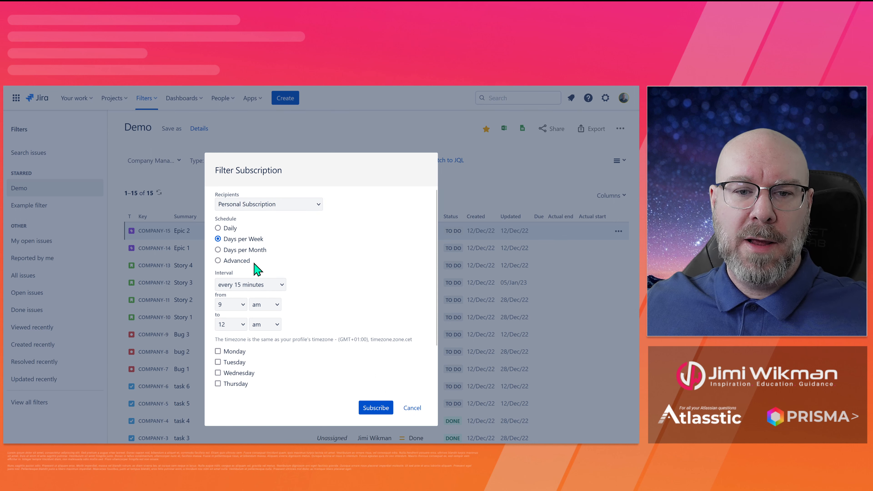
scroll(274, 363, "down", 1)
scroll(275, 363, "down", 1)
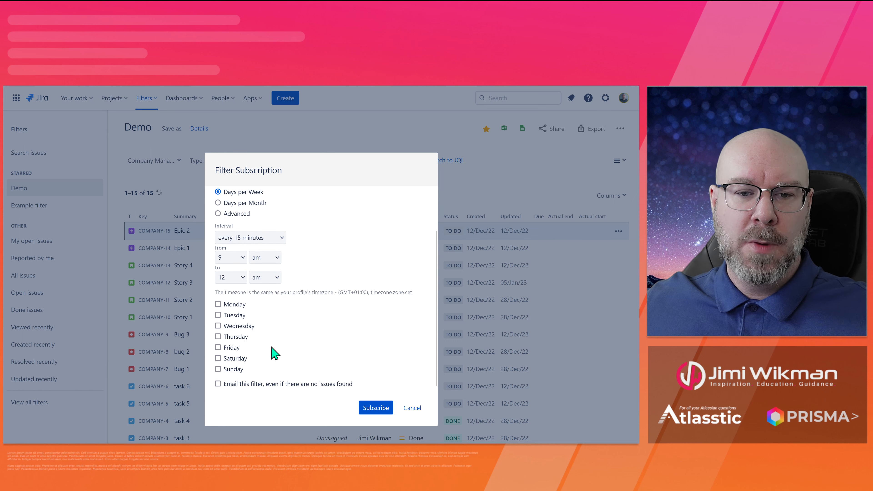
left_click(218, 305)
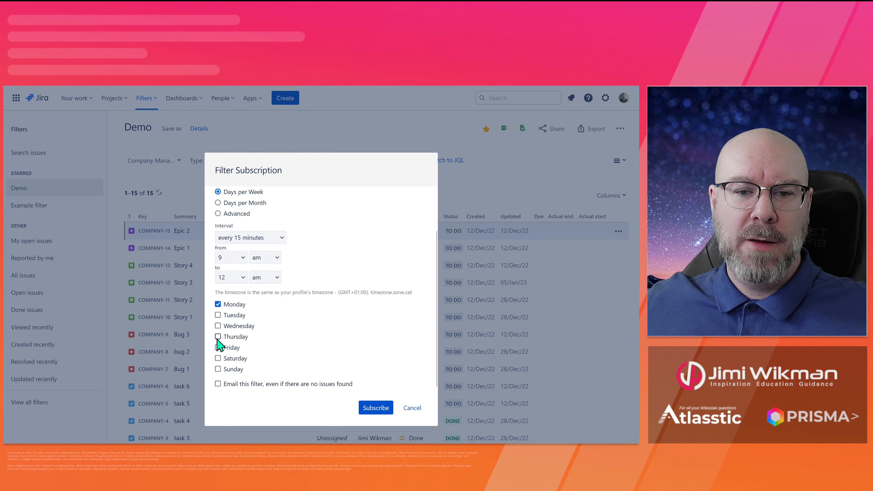
left_click(218, 347)
left_click(218, 305)
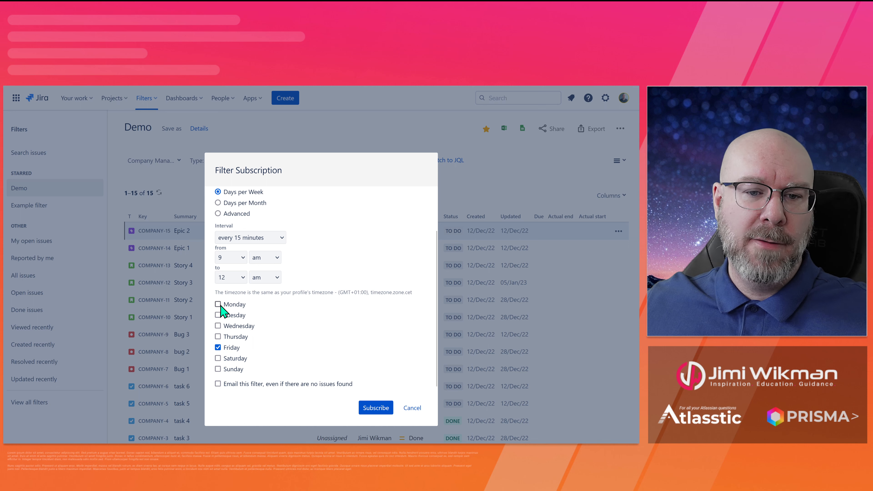
left_click(218, 347)
scroll(311, 296, "up", 3)
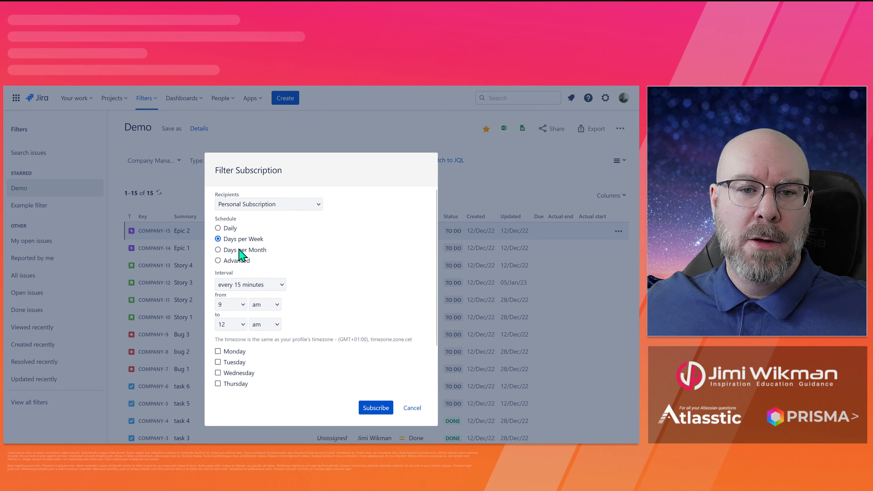
Step: Set the schedule to Daily, once per day, enable emailing even if no issues are found, and subscribe
left_click(227, 228)
left_click(268, 285)
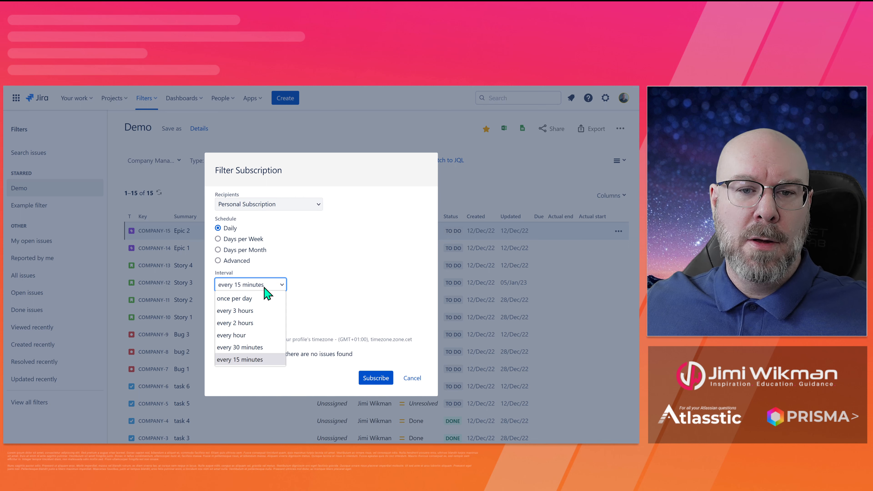
left_click(261, 299)
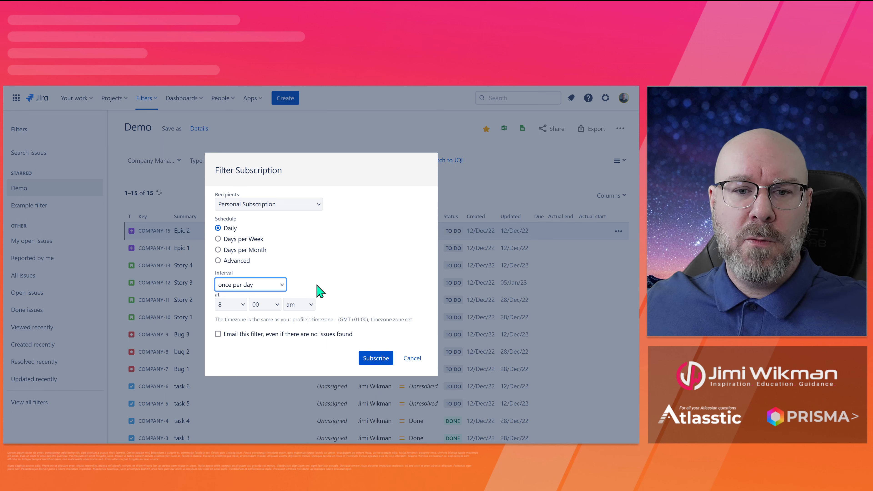
left_click(220, 335)
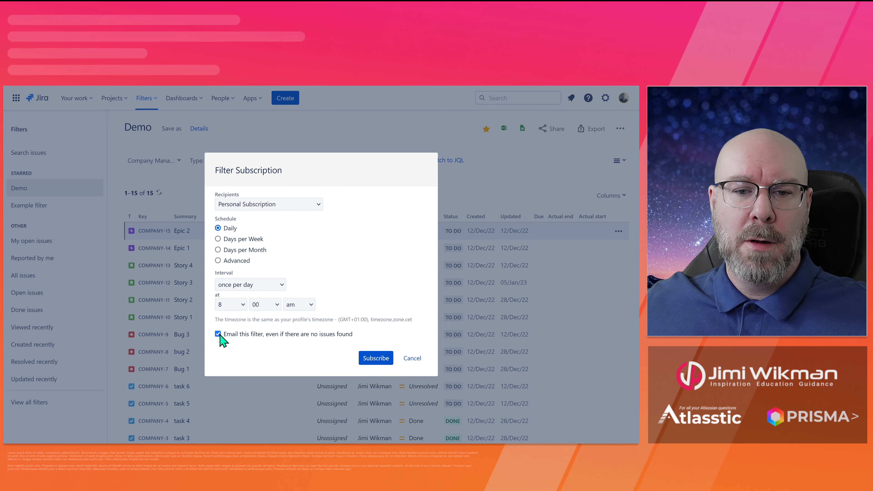
left_click(370, 358)
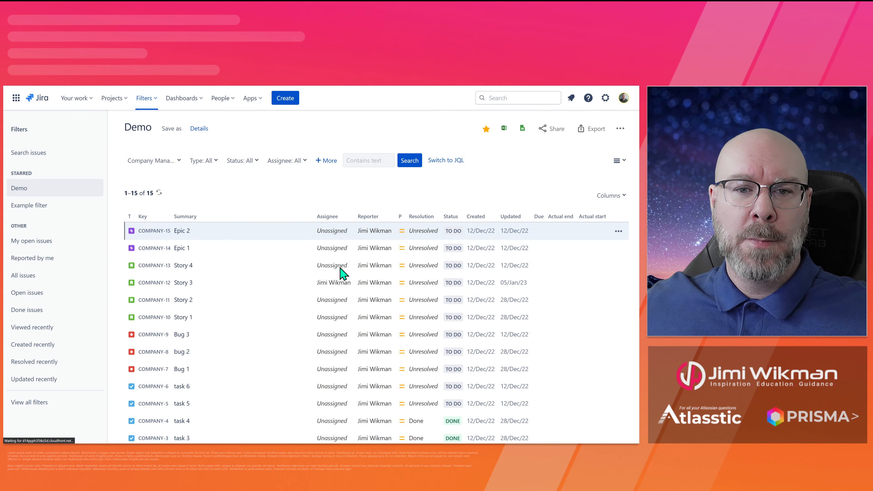
Step: Check the Demo filter's subscriber, start another subscription with site-admins as recipients, and cancel it
left_click(199, 129)
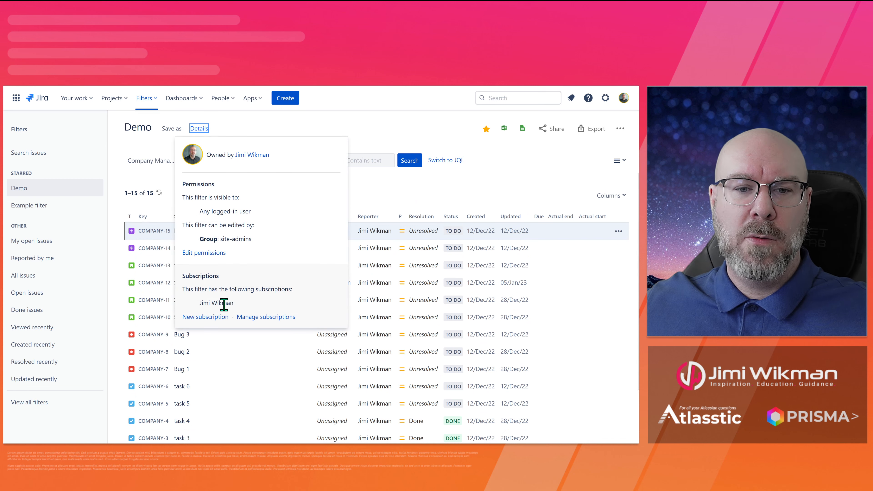
left_click_drag(245, 303, 199, 303)
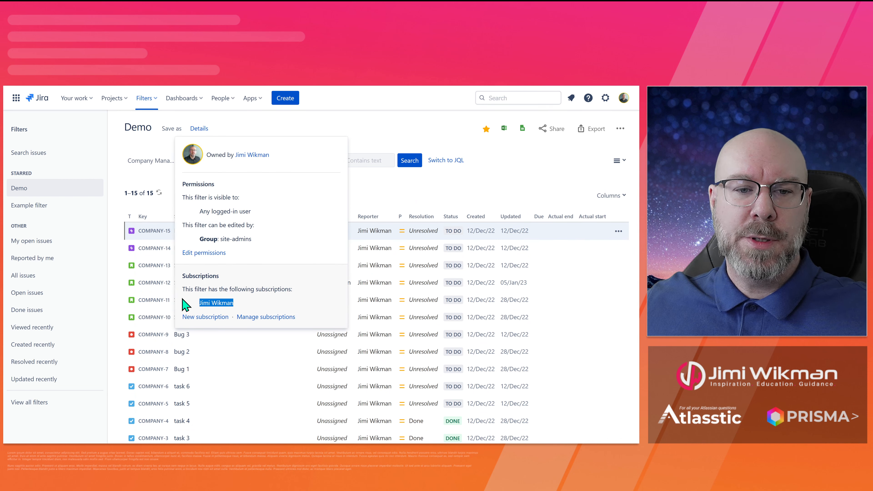
left_click(208, 317)
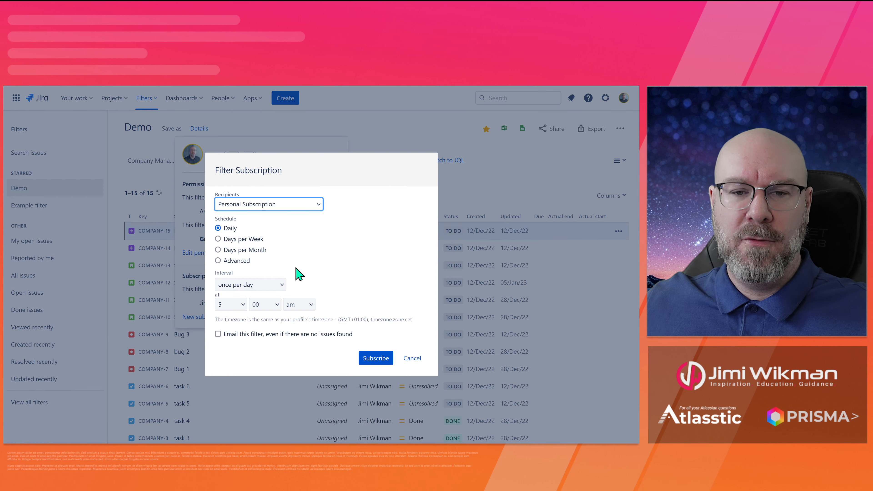
left_click(307, 213)
left_click(288, 282)
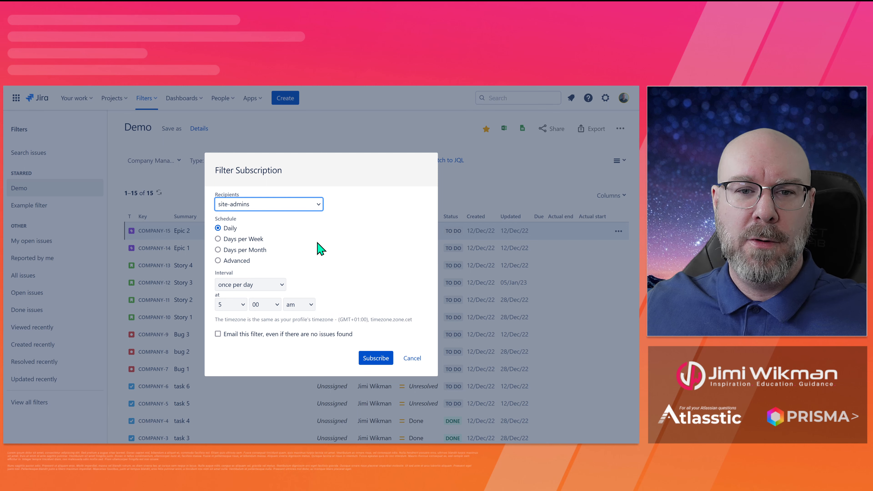
left_click(412, 357)
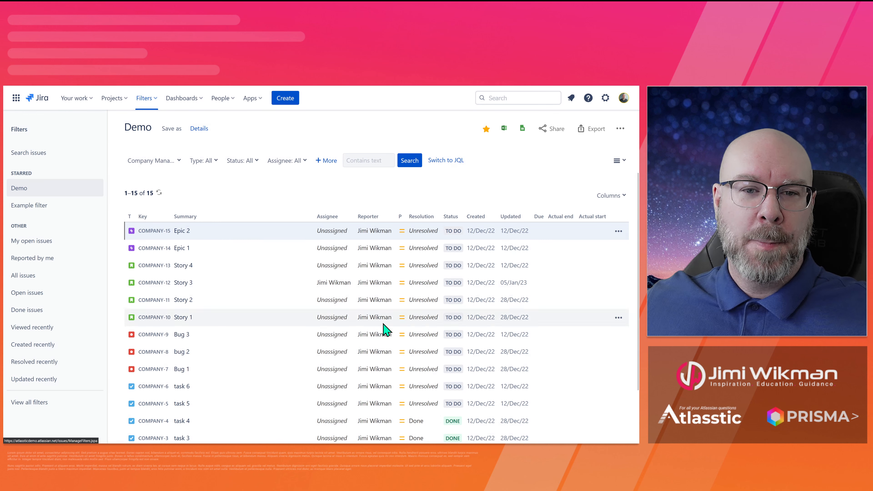
Step: Manage the Demo filter's subscriptions, delete the daily 8:00 am subscription, and return to the filter
left_click(199, 129)
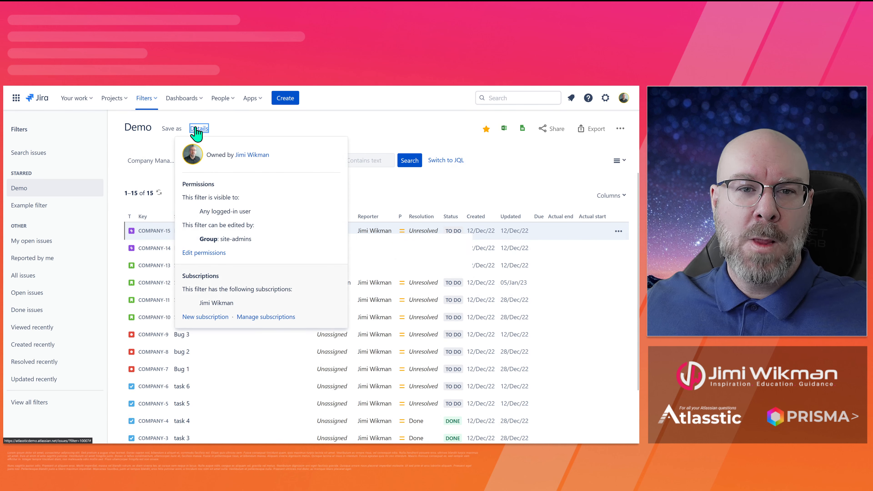
left_click(271, 318)
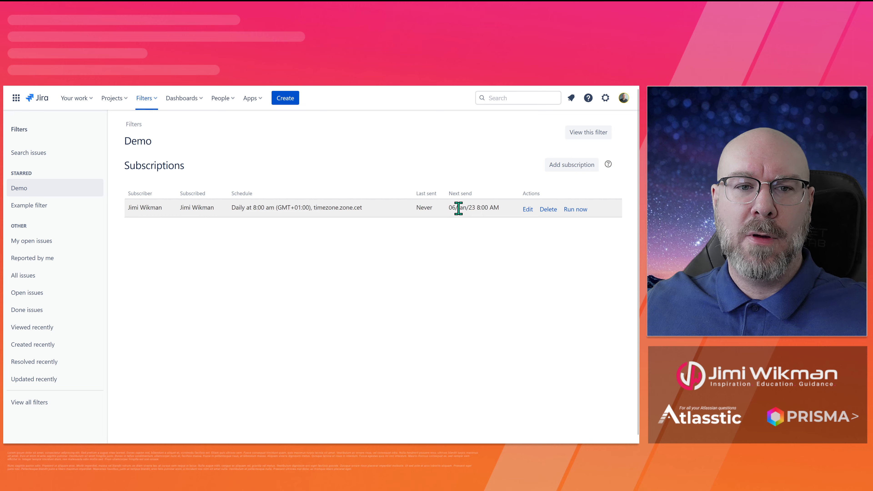
left_click(524, 211)
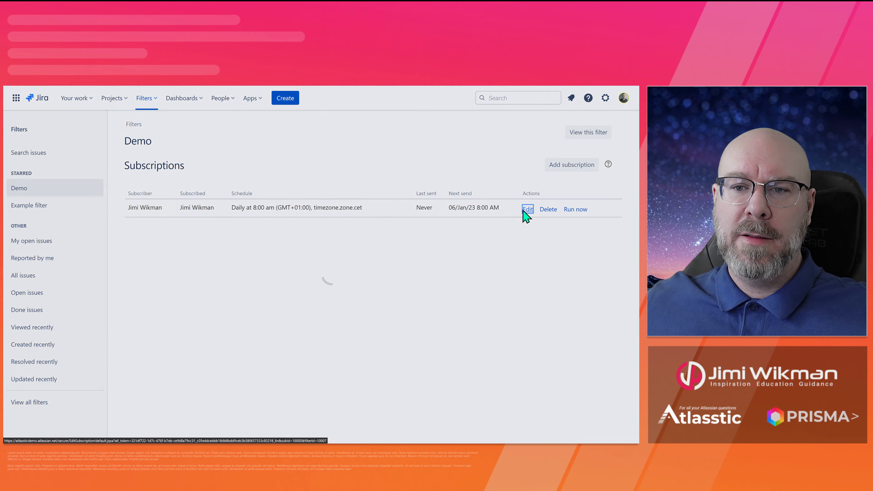
left_click(415, 359)
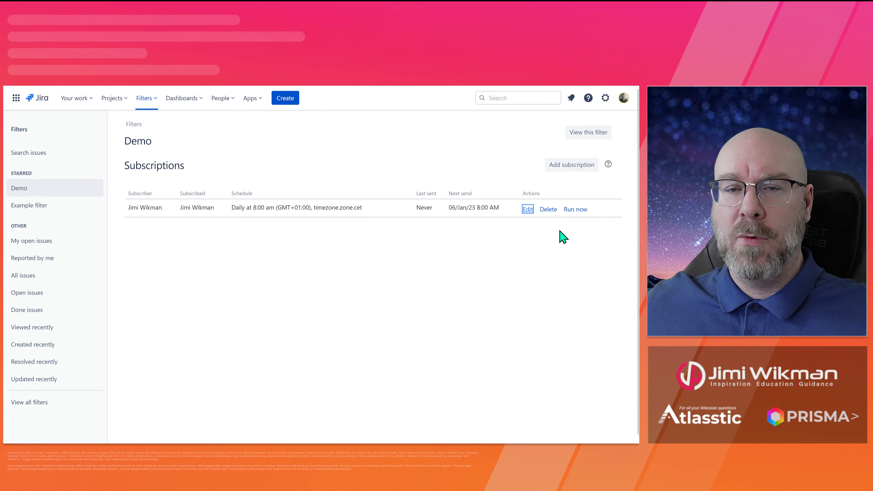
left_click(548, 210)
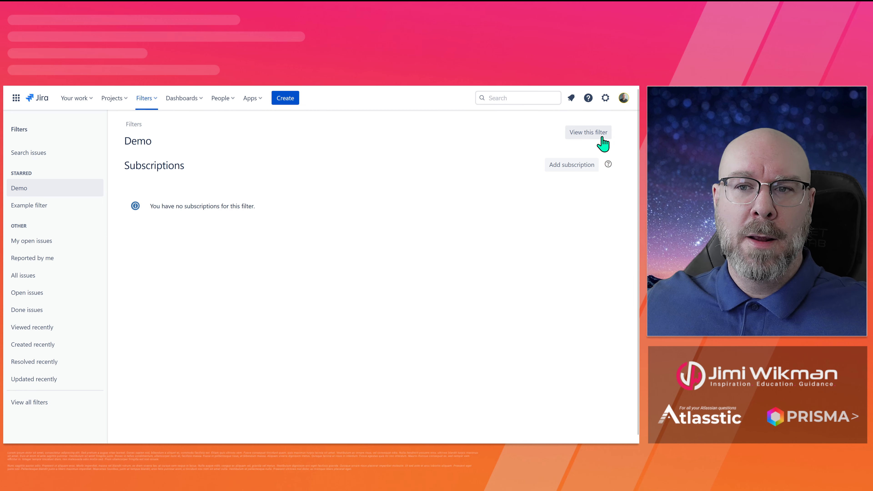
left_click(587, 133)
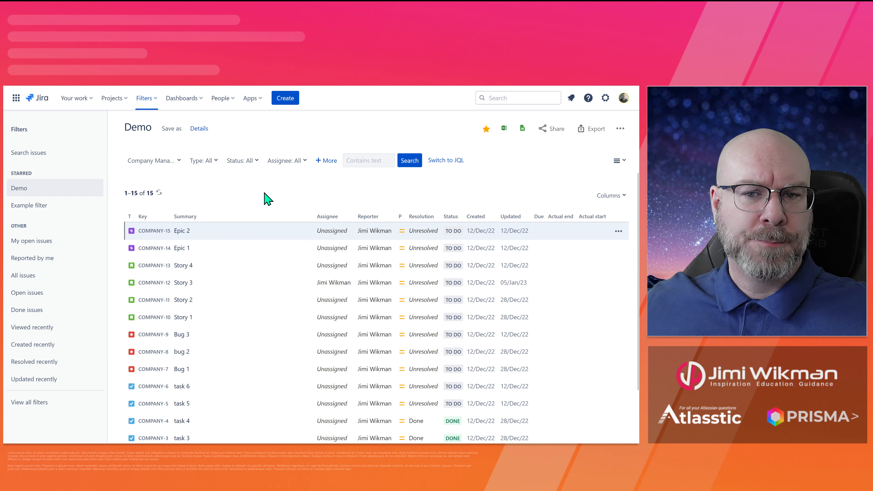
Step: Examine the Demo filter's issue list and its additional actions for bulk changing issues and importing issues from CSV
scroll(266, 198, "down", 3)
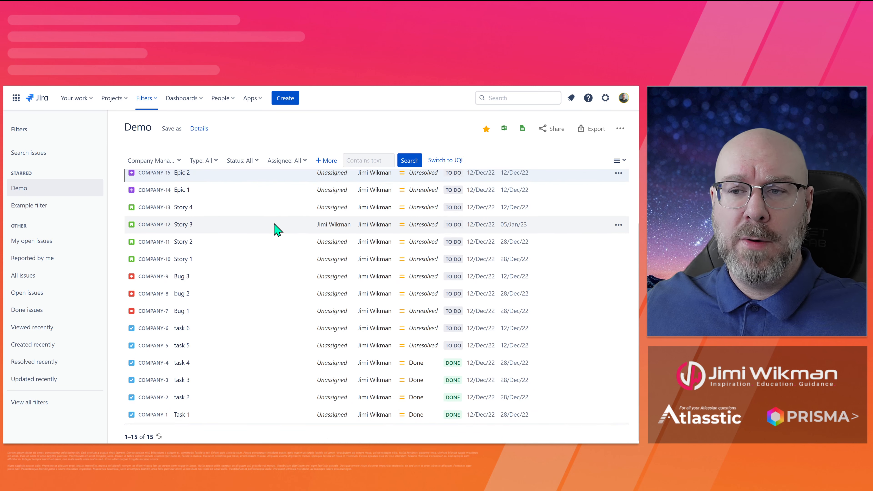
scroll(265, 231, "up", 3)
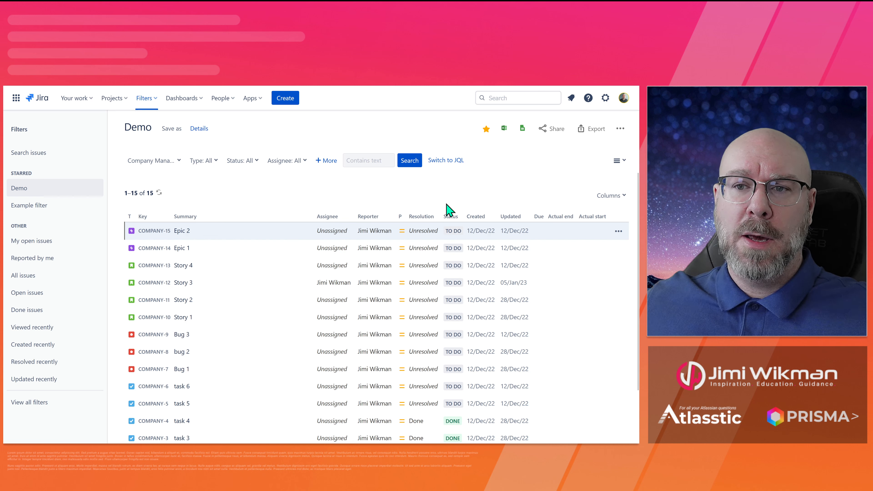
left_click(622, 131)
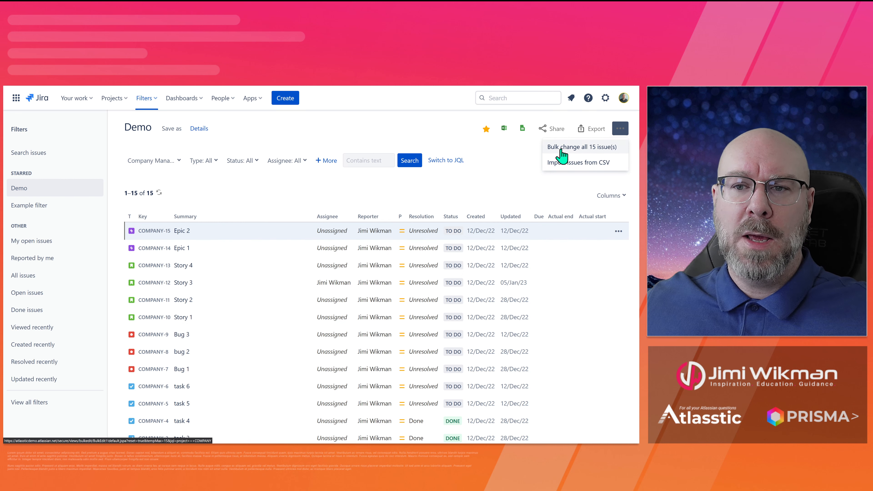
left_click(471, 191)
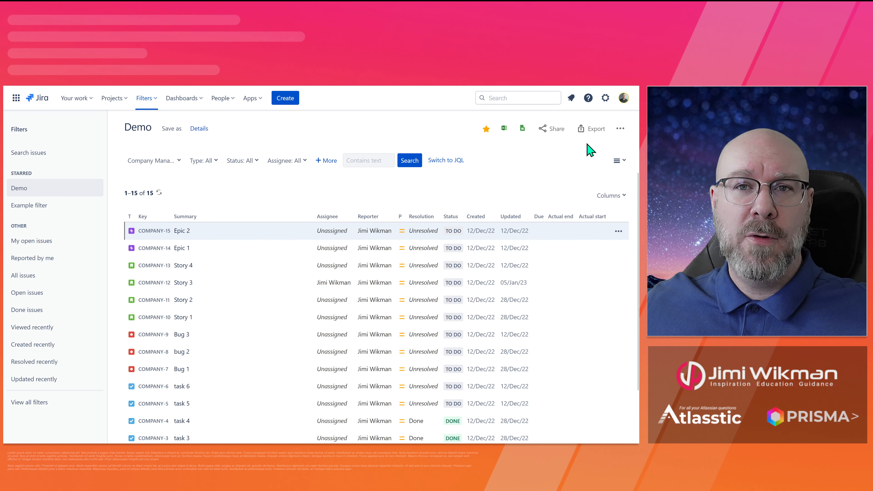
left_click(620, 129)
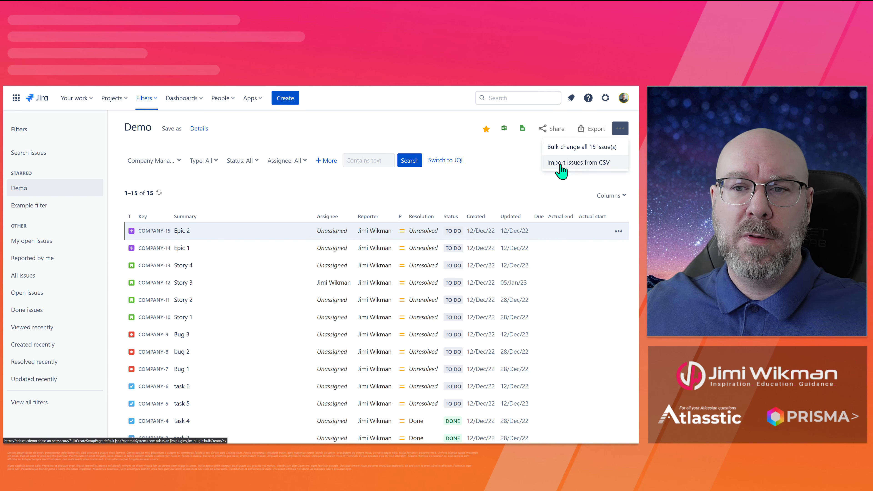
left_click(476, 190)
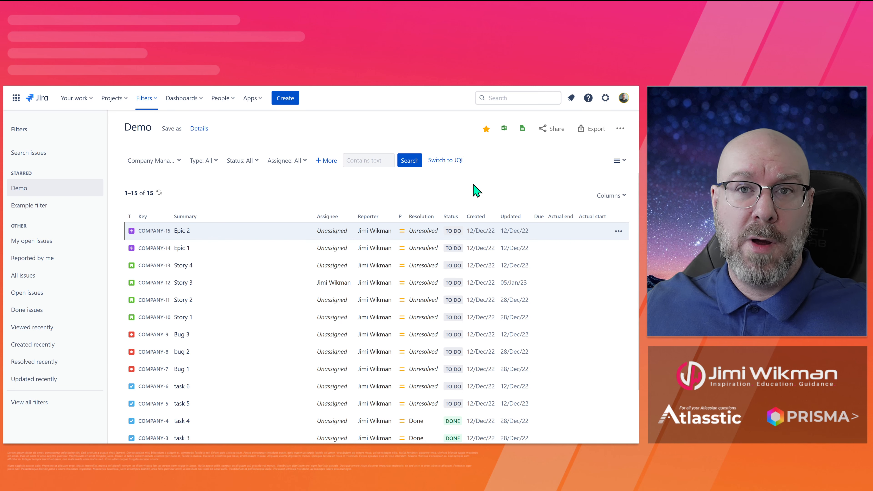